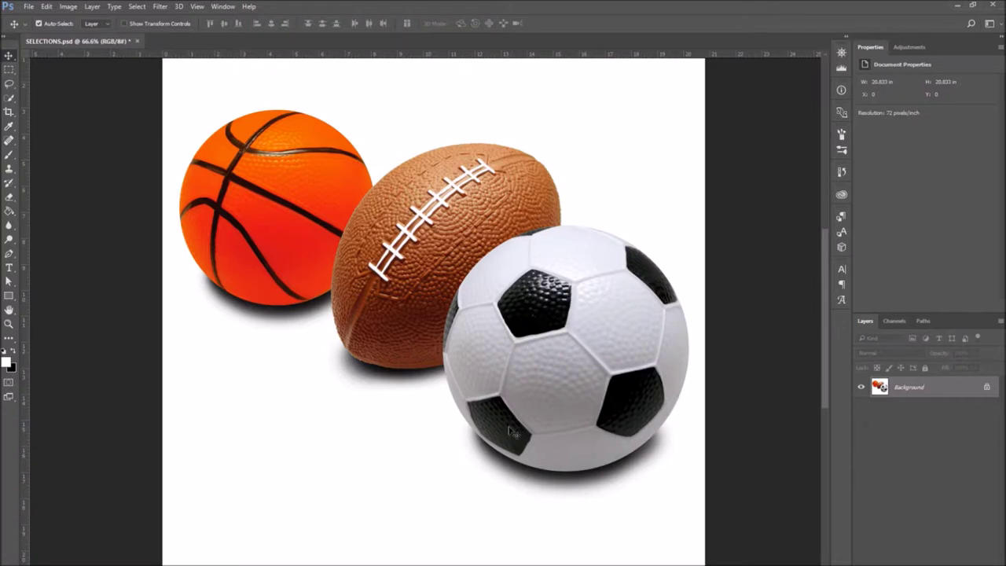
Draw an elliptical marquee around the soccer ball and shift it into line.
click(7, 69)
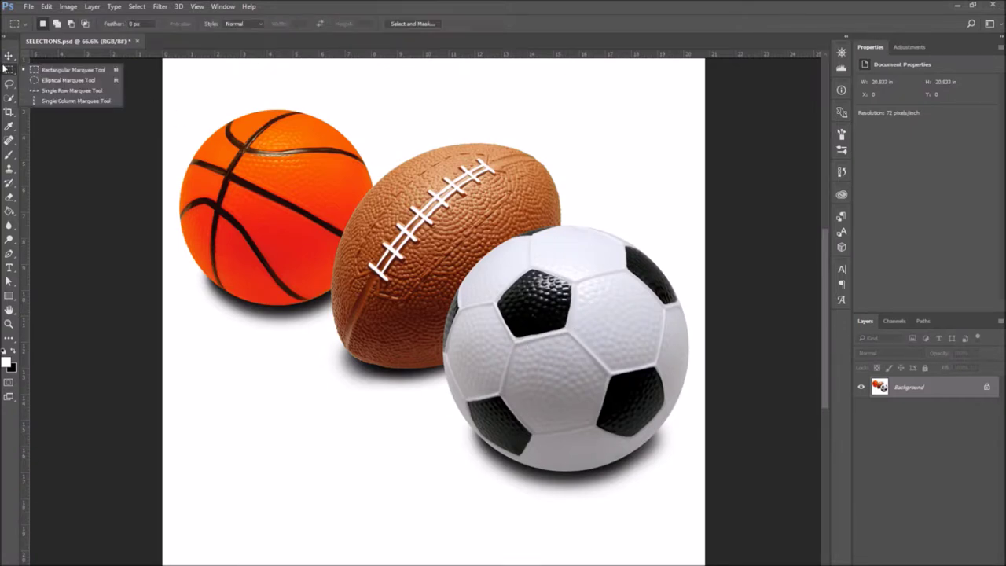
click(71, 80)
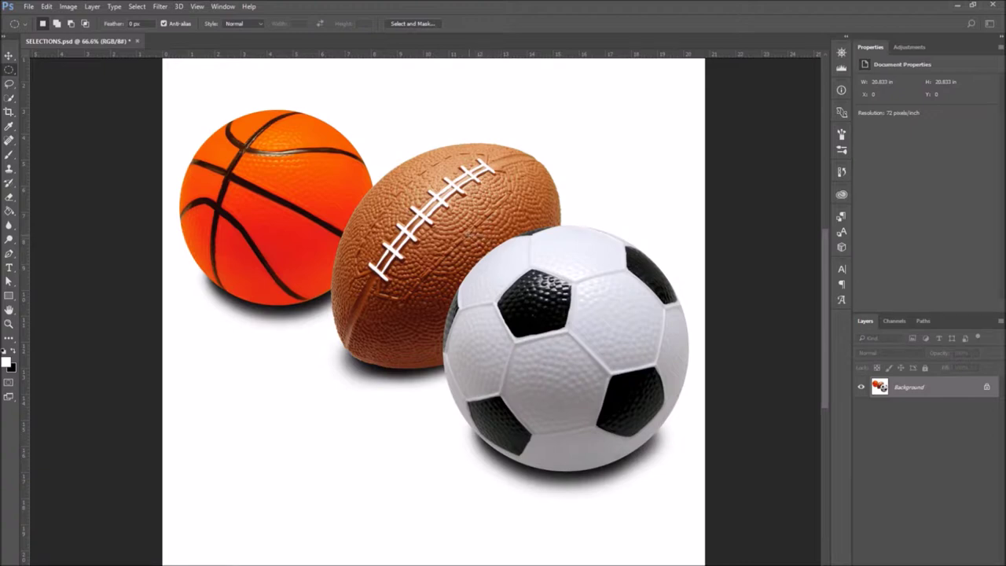
drag(462, 234, 697, 478)
drag(581, 344, 564, 345)
Transform the selection's corners to hug the soccer ball's edge, apply, then deselect.
click(138, 7)
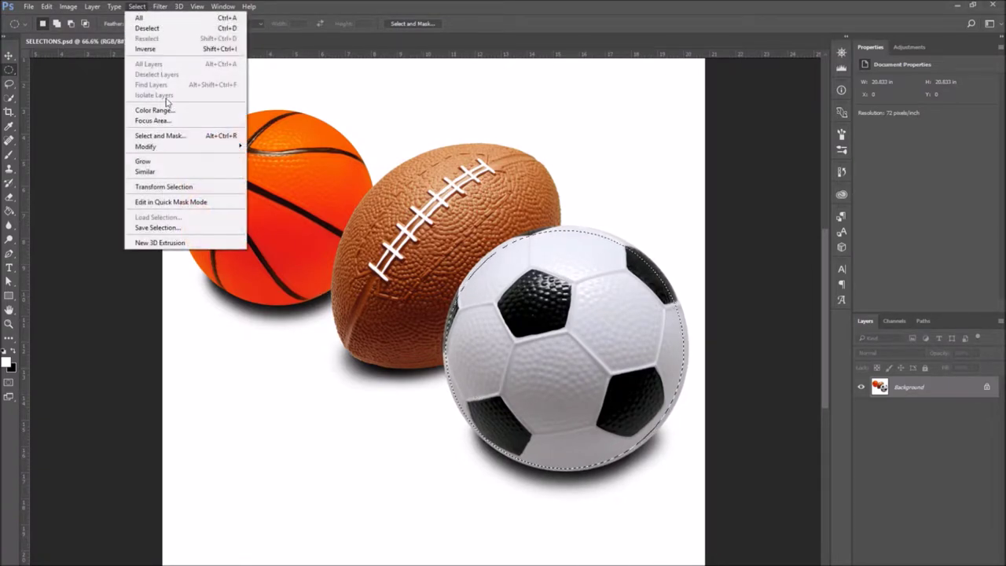
click(176, 190)
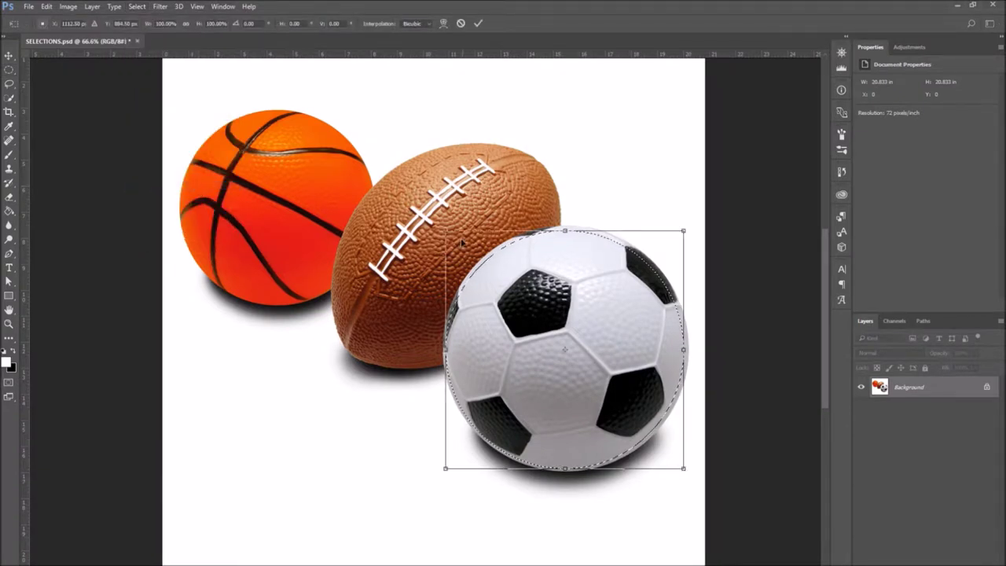
drag(446, 230, 442, 226)
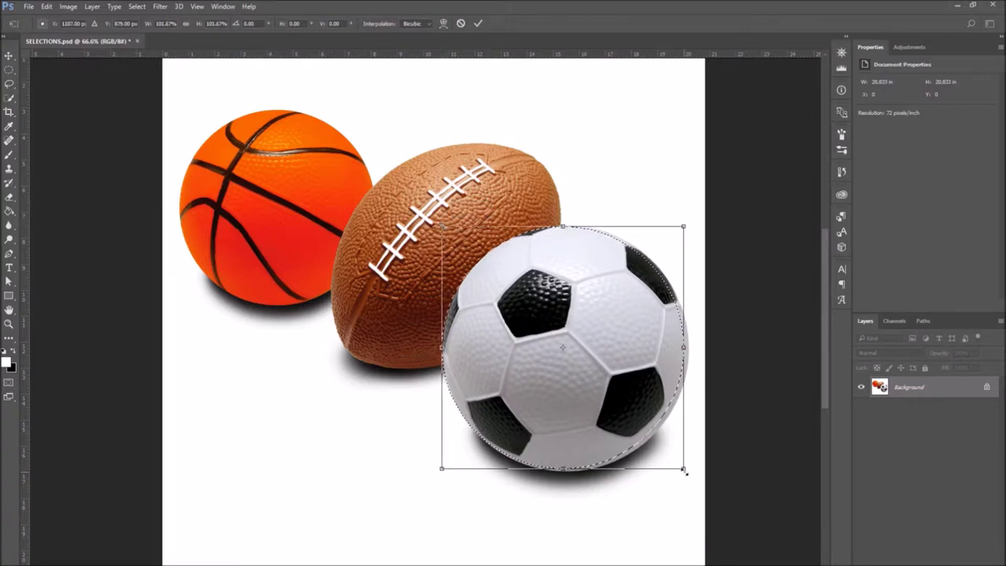
drag(684, 471, 686, 470)
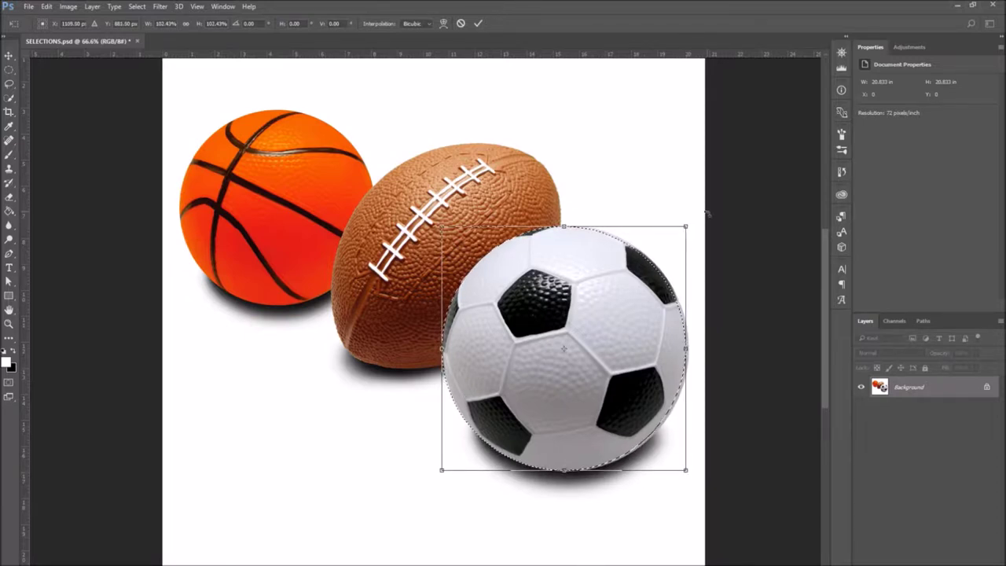
drag(690, 226, 688, 225)
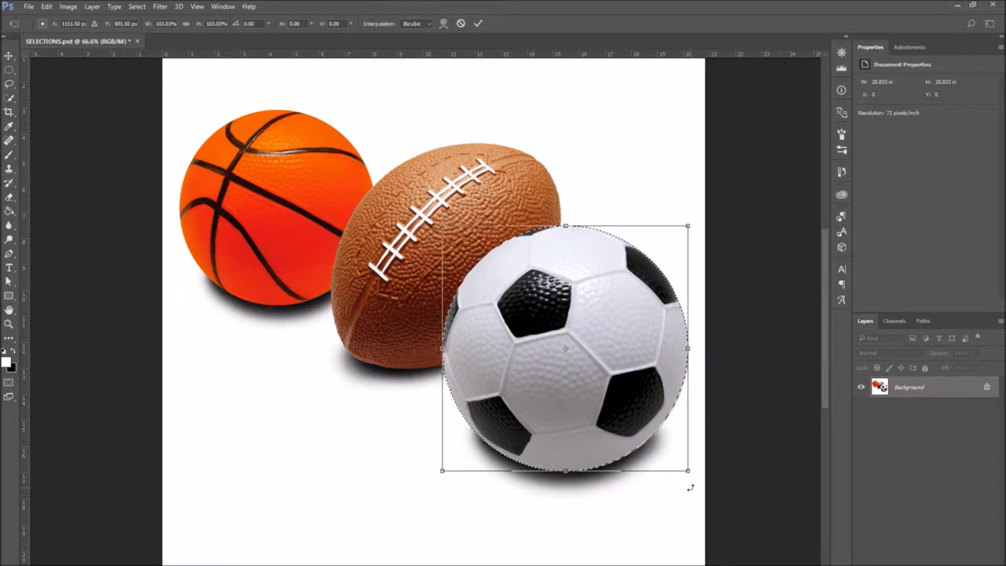
drag(688, 470, 689, 472)
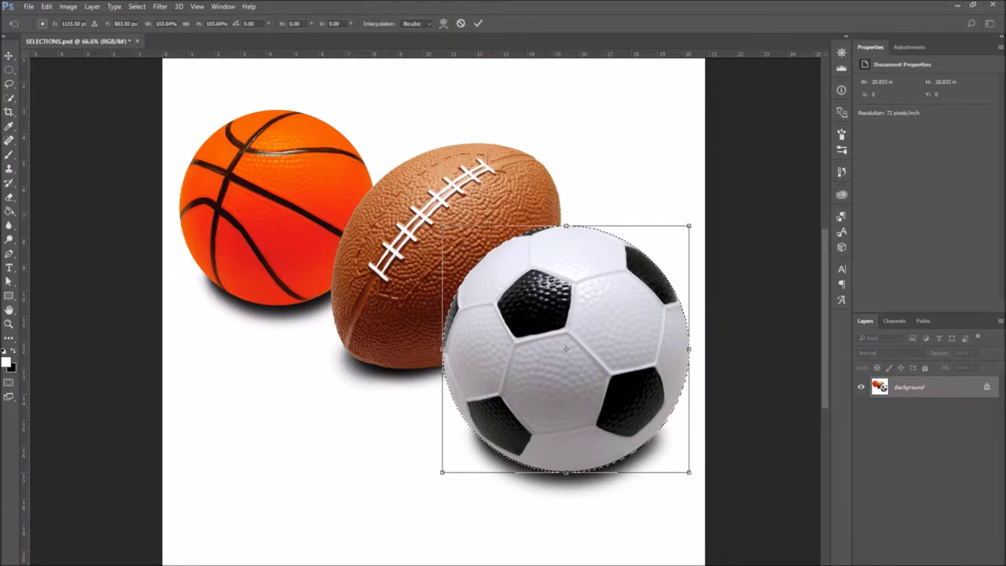
key(Return)
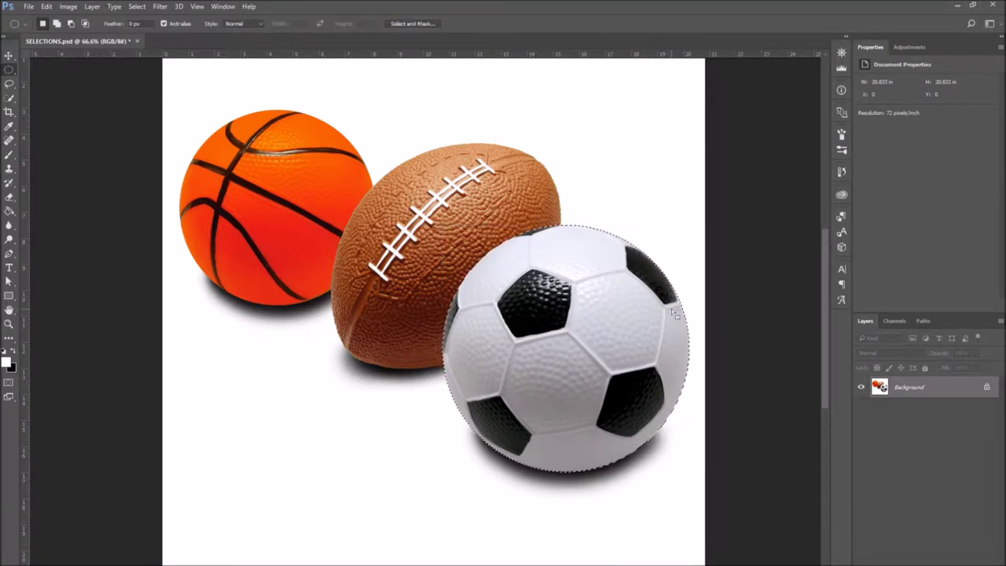
key(ctrl+d)
right_click(9, 71)
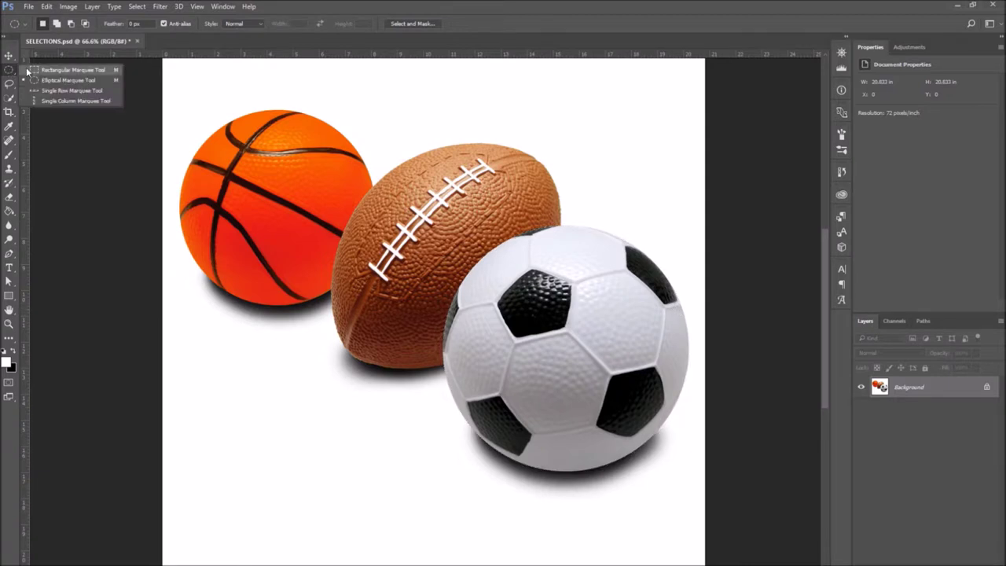
click(26, 68)
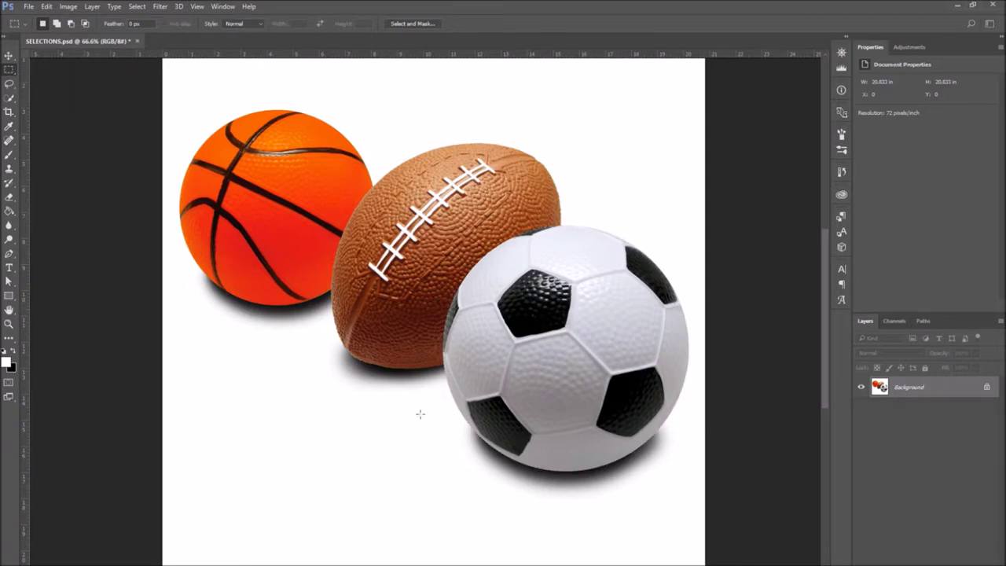
drag(232, 387, 359, 500)
click(137, 6)
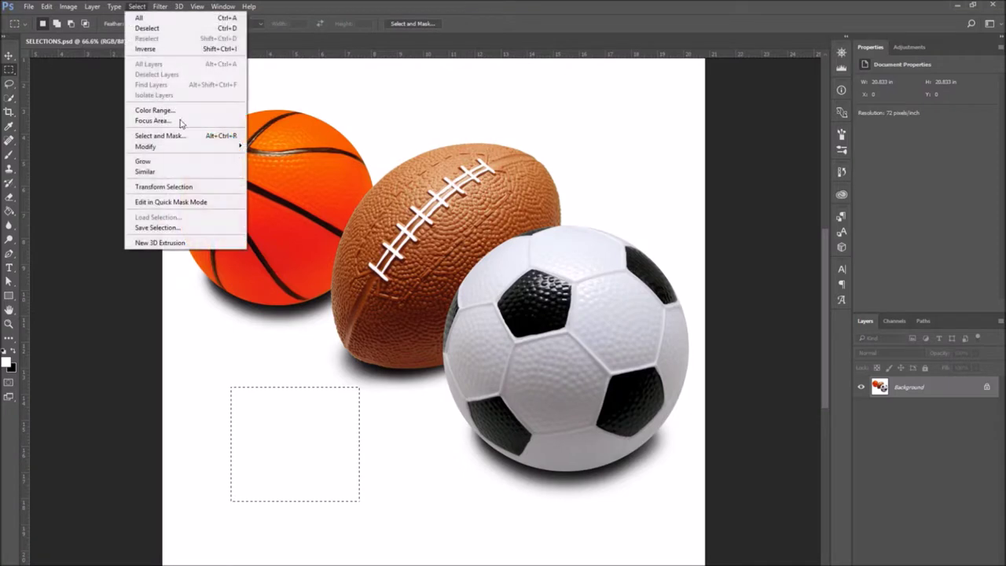
click(202, 187)
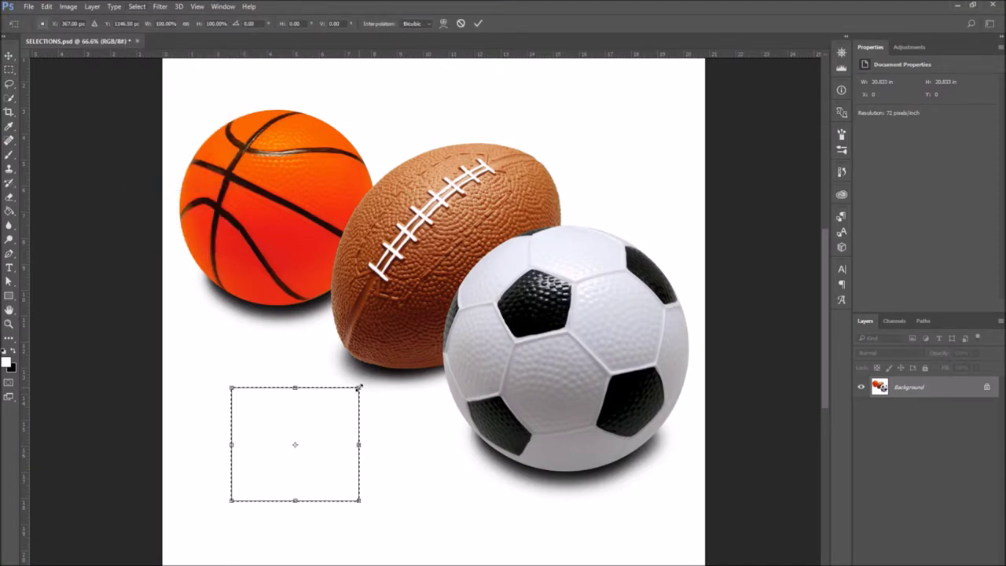
drag(360, 387, 395, 364)
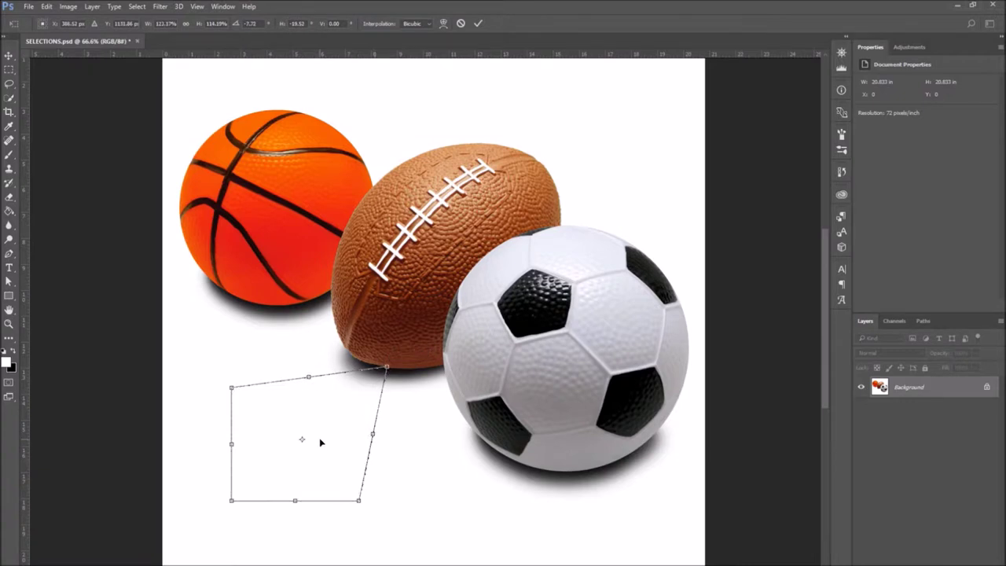
drag(232, 387, 204, 367)
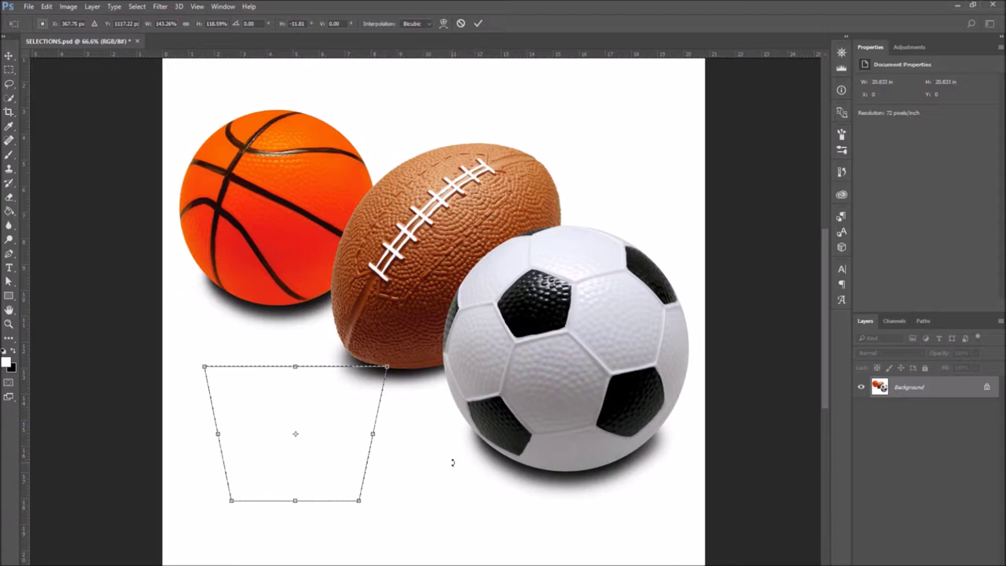
key(Return)
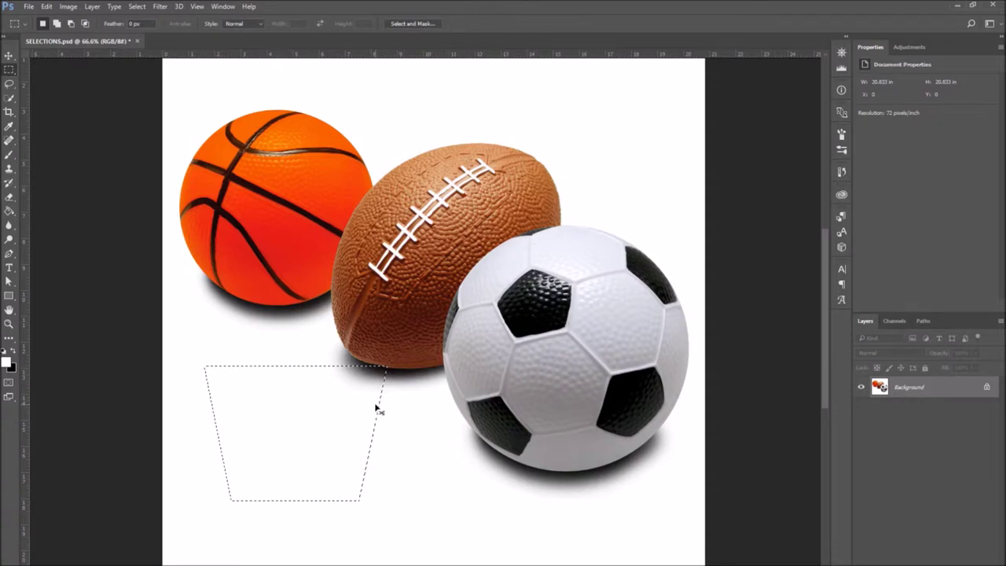
click(374, 397)
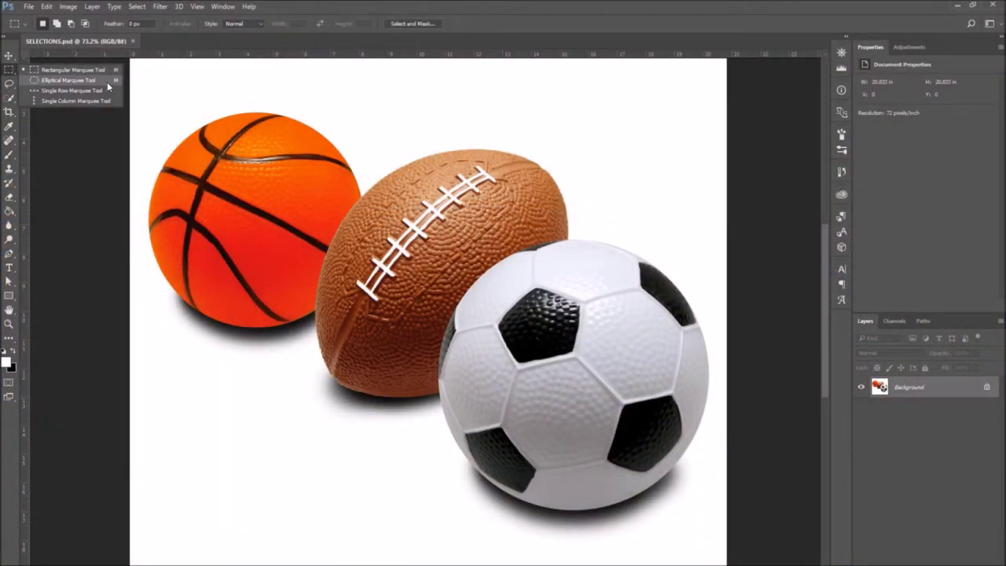
Draw a circular elliptical selection over the basketball and nudge it onto the ball's outline.
click(107, 82)
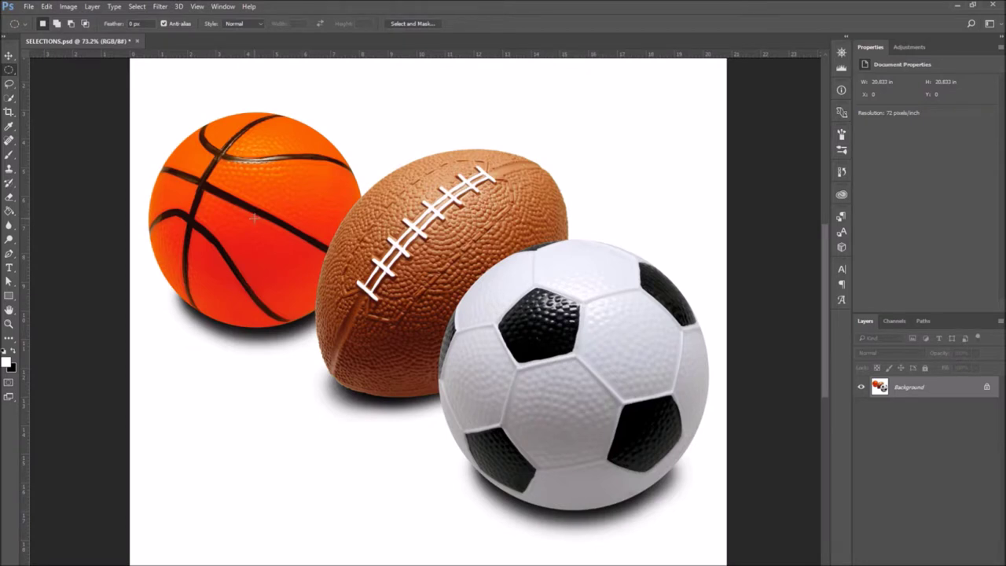
drag(254, 218, 115, 111)
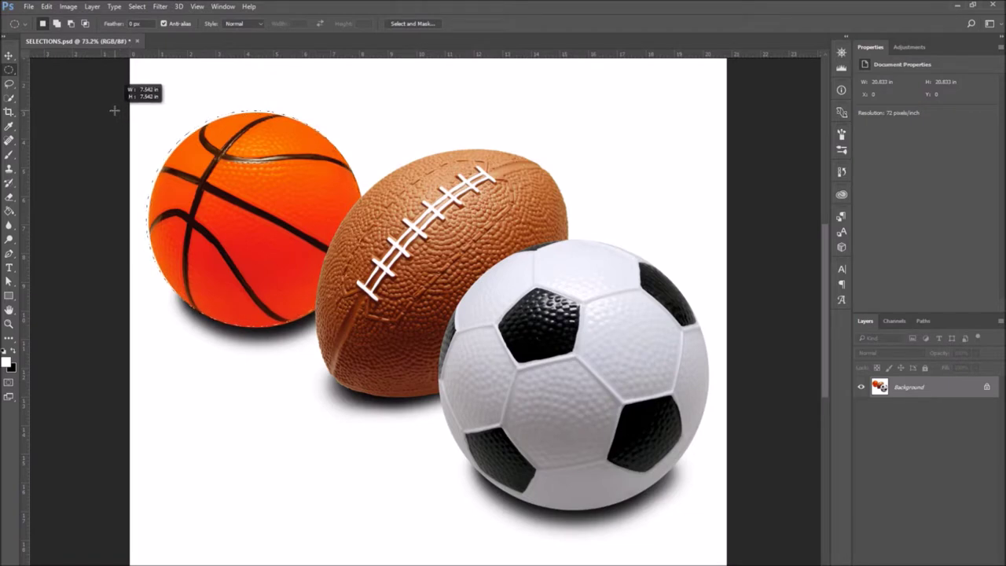
drag(114, 111, 114, 111)
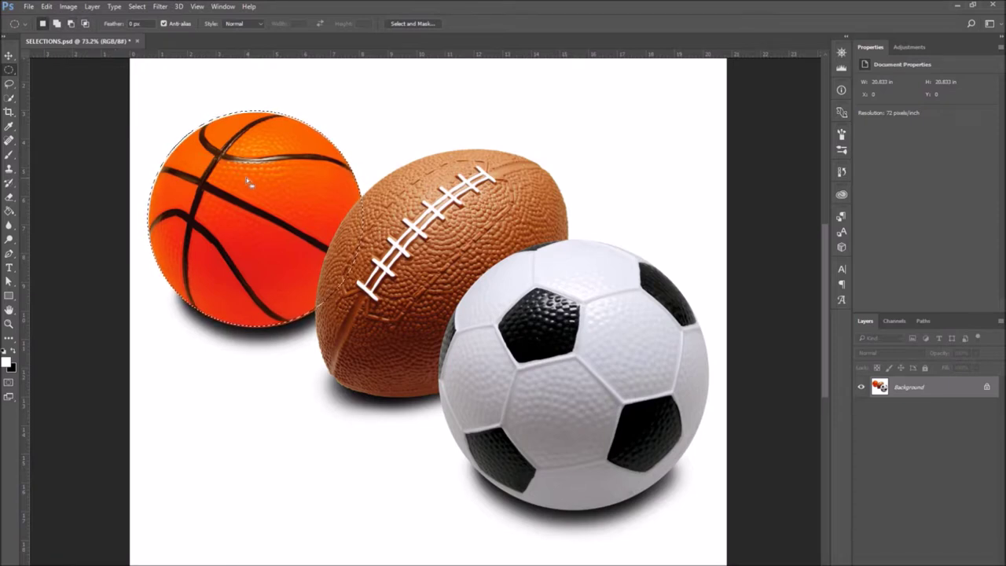
drag(244, 177, 241, 172)
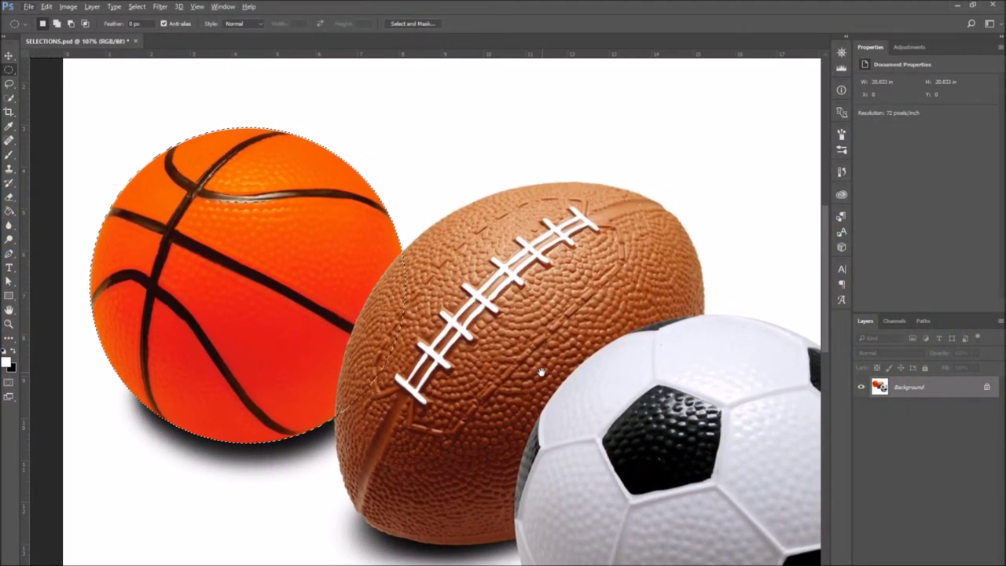
Set the Magnetic Lasso to Subtract from selection and trace the football's overlapping edge.
drag(541, 372, 531, 365)
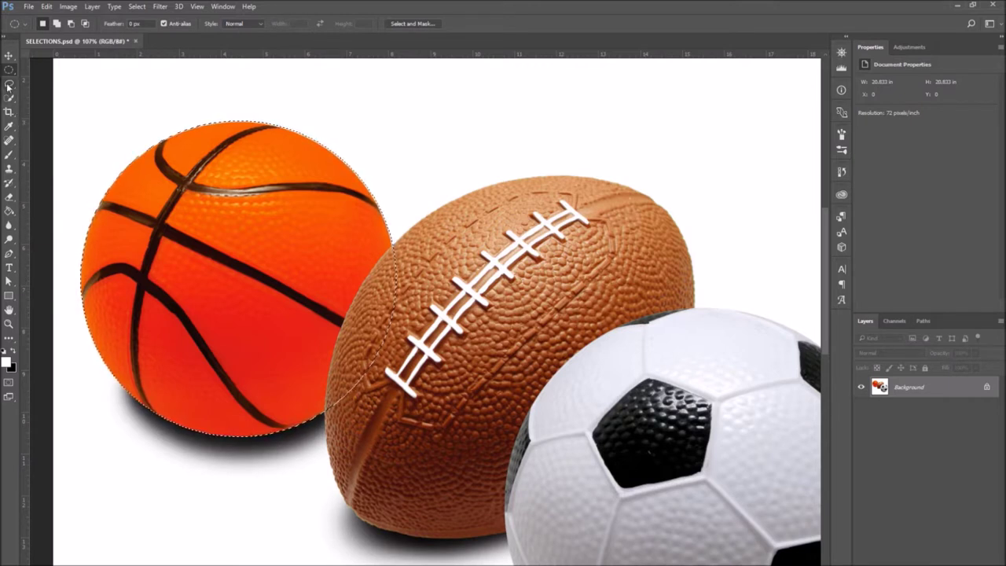
mouse_move(8, 88)
mouse_down()
mouse_move(42, 108)
mouse_move(97, 106)
mouse_up()
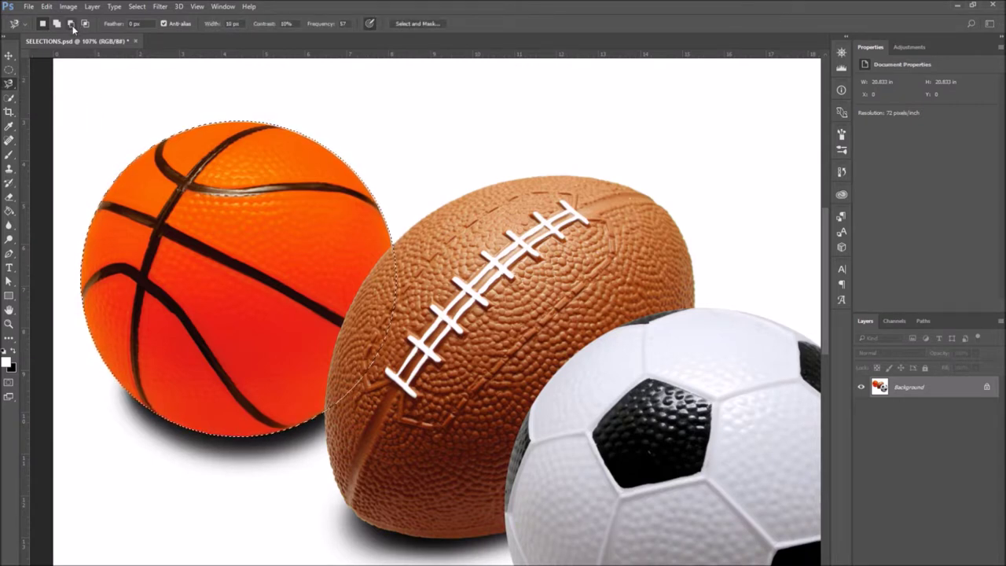
click(71, 25)
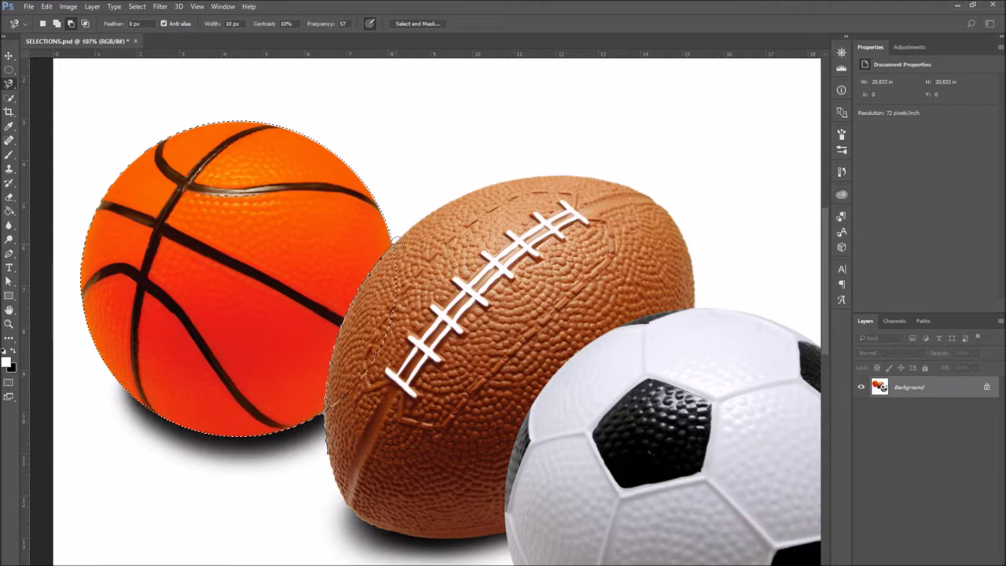
click(393, 240)
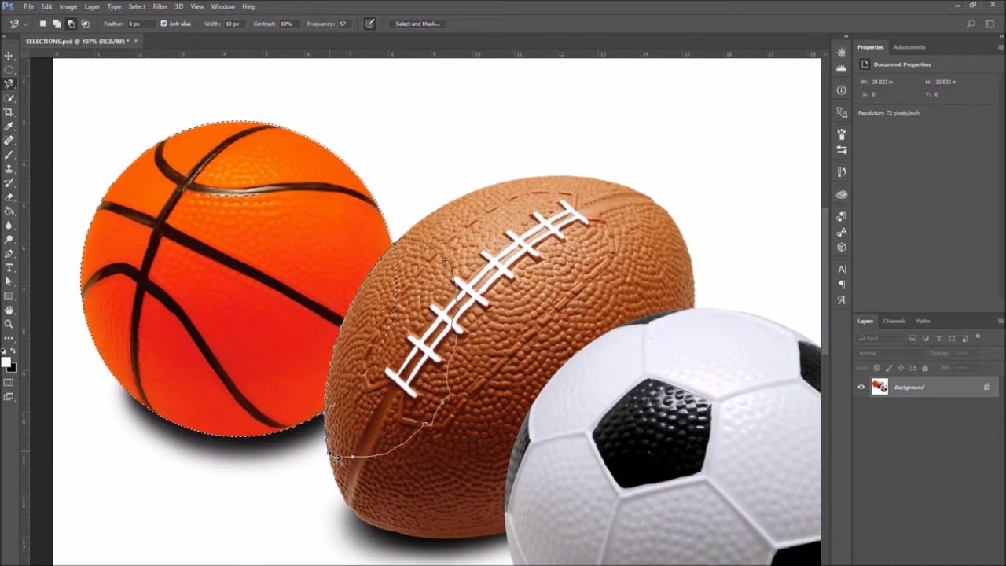
key(Escape)
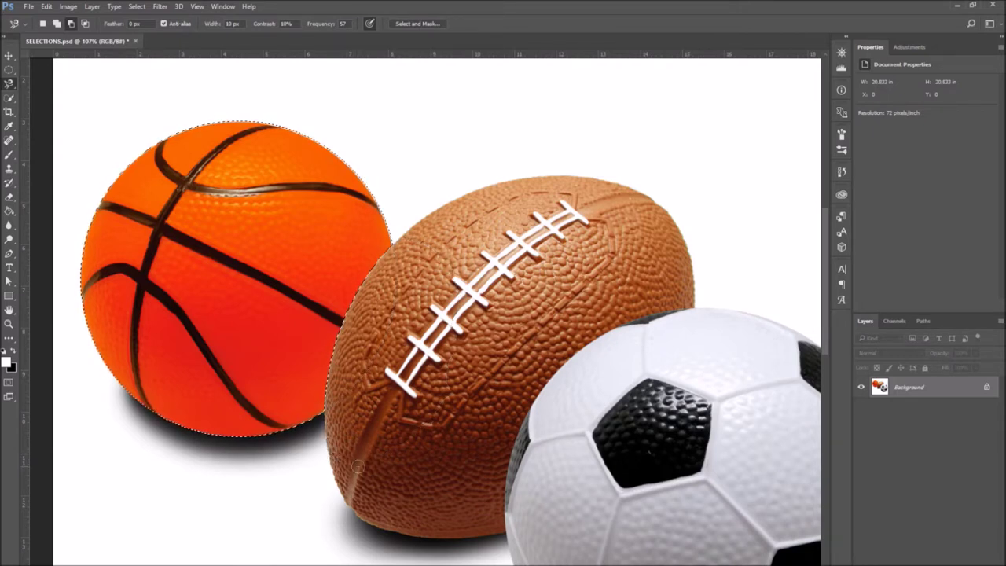
click(9, 55)
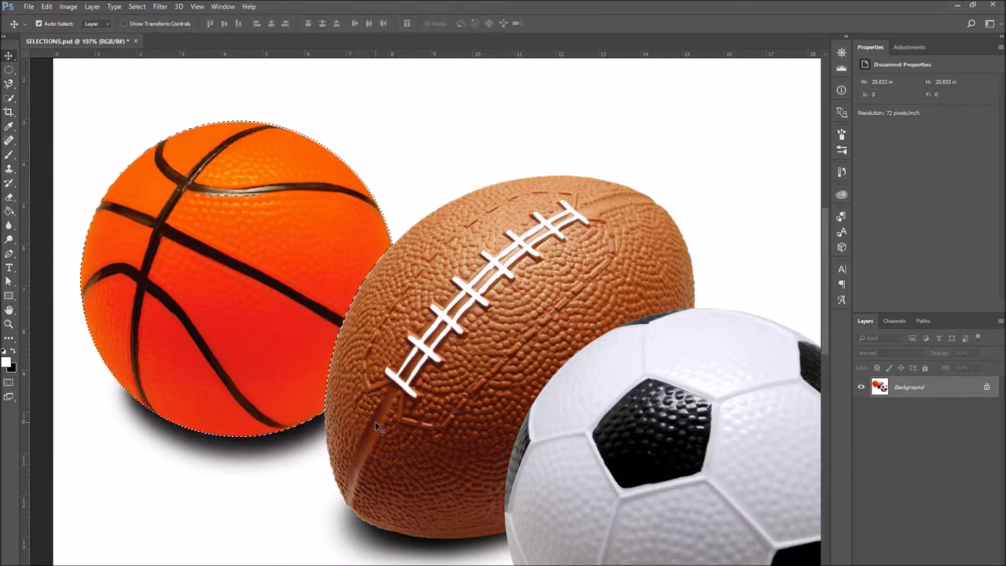
Hide the Background layer and bring the cut-out basketball into view.
scroll(375, 425, down, 2)
drag(515, 474, 480, 405)
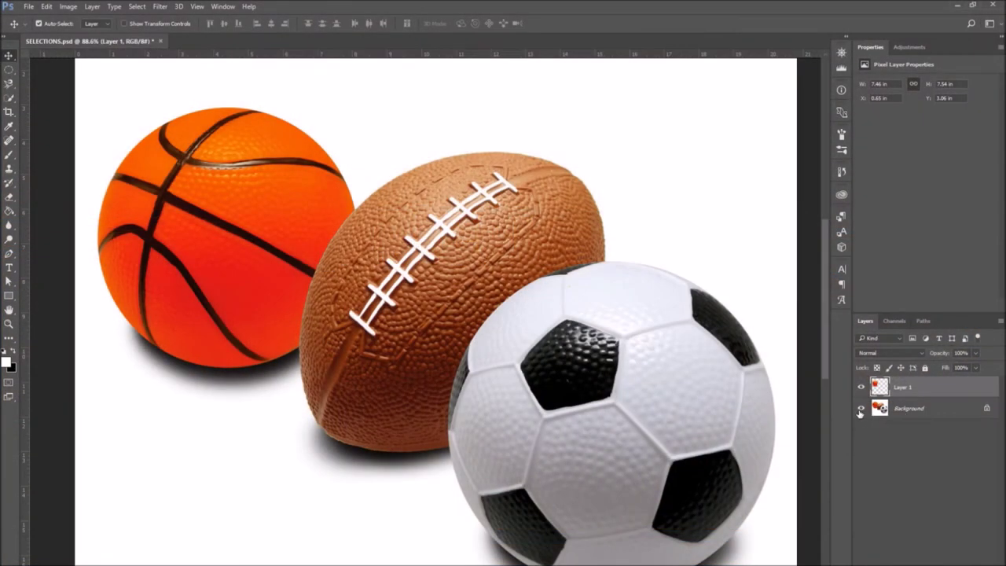
click(860, 409)
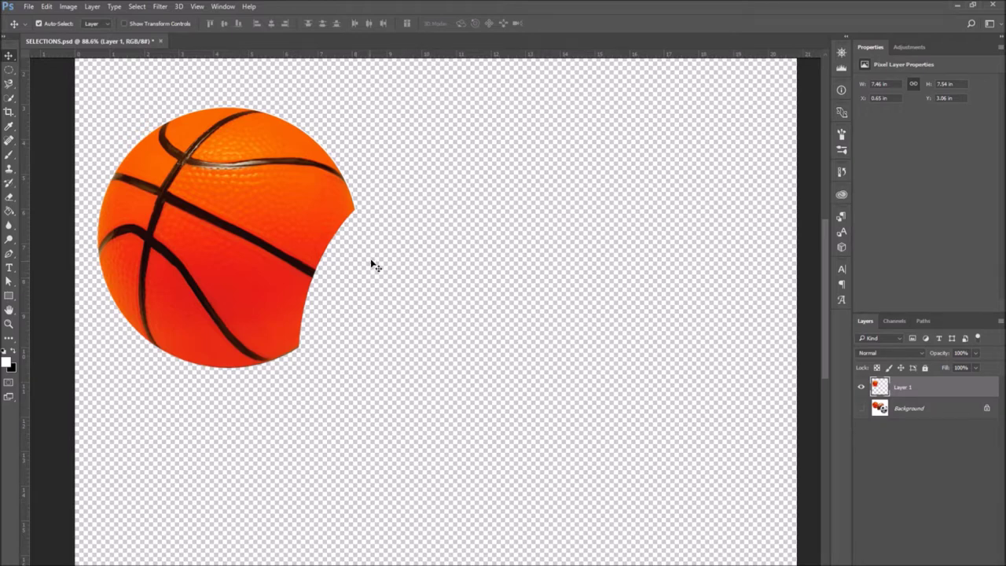
drag(371, 238, 511, 331)
scroll(511, 332, up, 3)
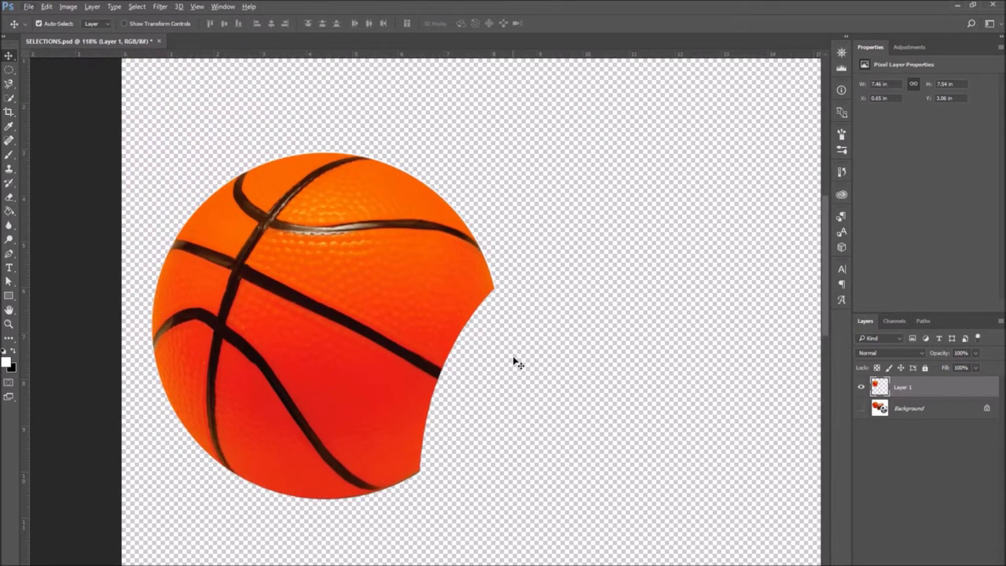
drag(517, 362, 579, 355)
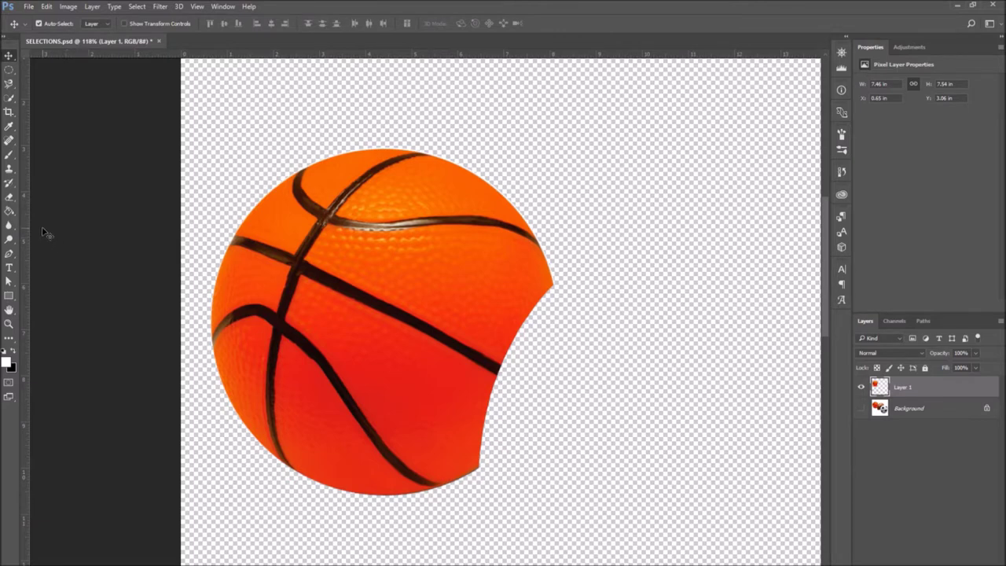
Use the Clone Stamp to try patches on the ball's missing right edge, undoing each attempt.
drag(9, 169, 89, 173)
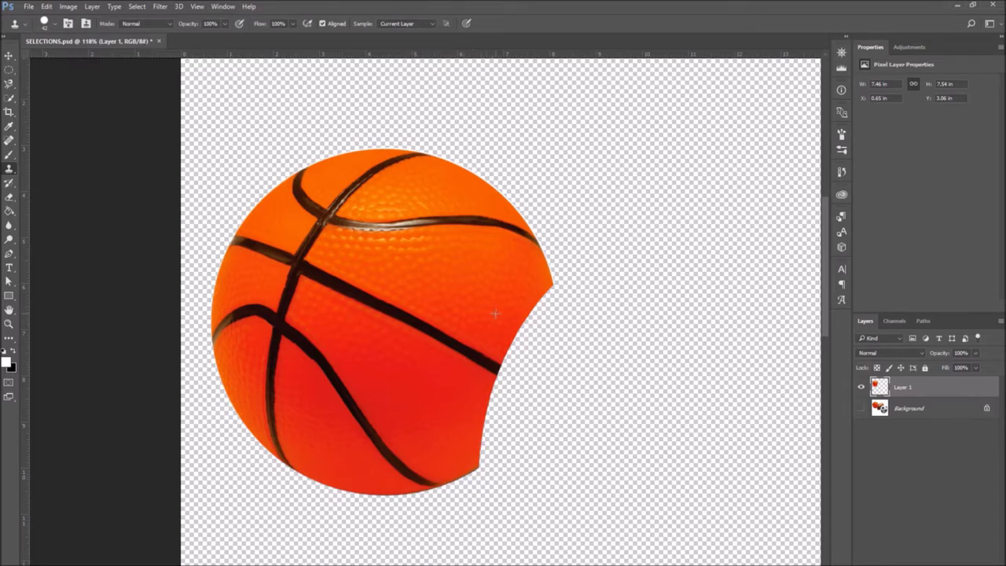
click(54, 27)
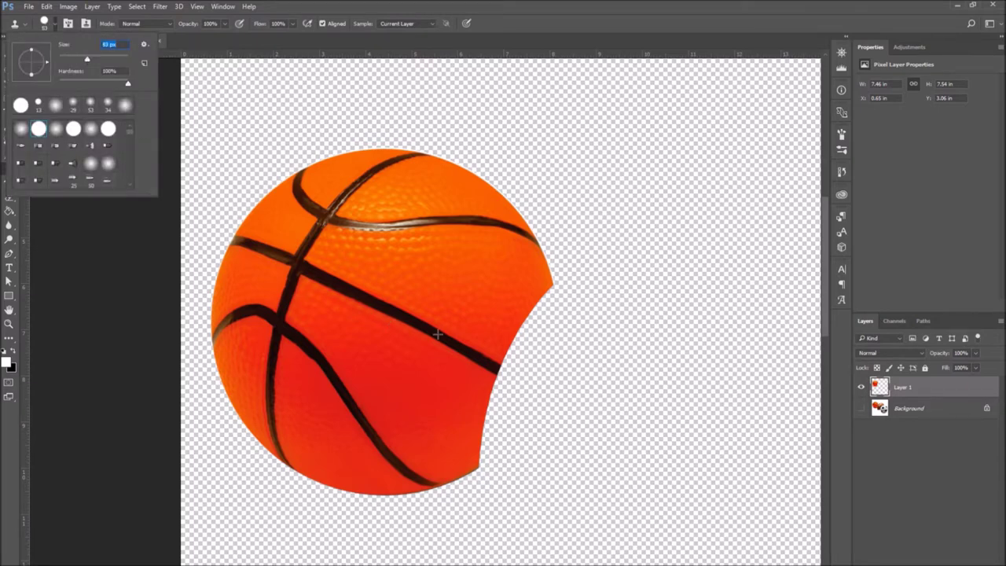
click(466, 353)
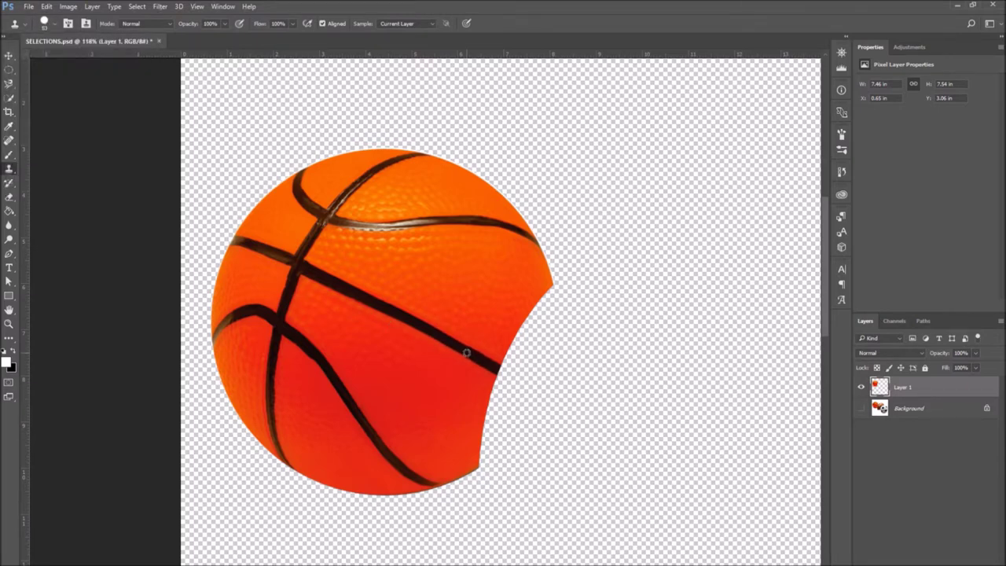
drag(491, 368, 512, 376)
key(ctrl+z)
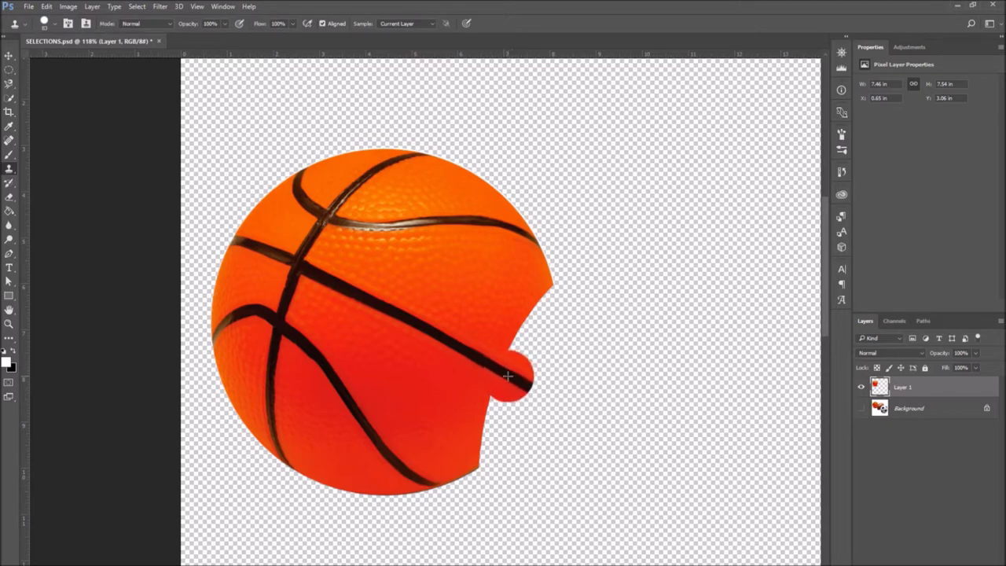
click(505, 373)
key(ctrl+z)
click(500, 374)
key(ctrl+z)
click(500, 372)
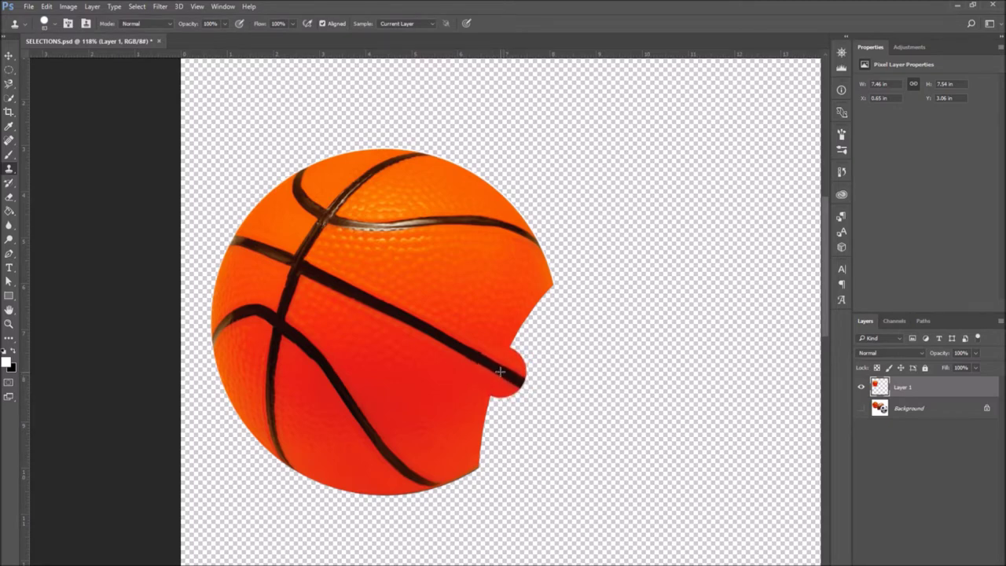
key(ctrl+z)
click(497, 372)
key(ctrl+z)
Clone texture over the kinked seam and fill the ball's concave right edge.
click(475, 355)
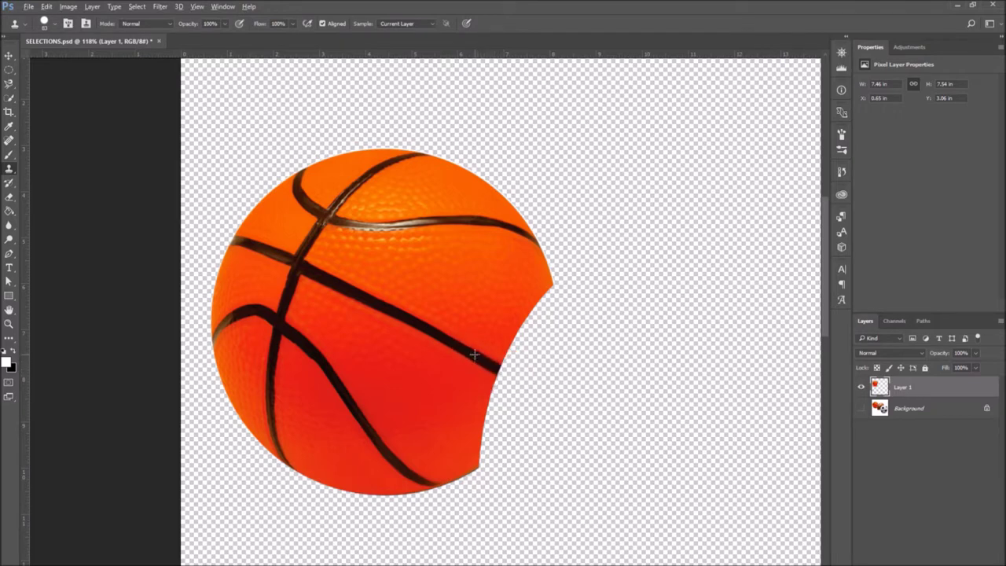
drag(475, 354, 509, 375)
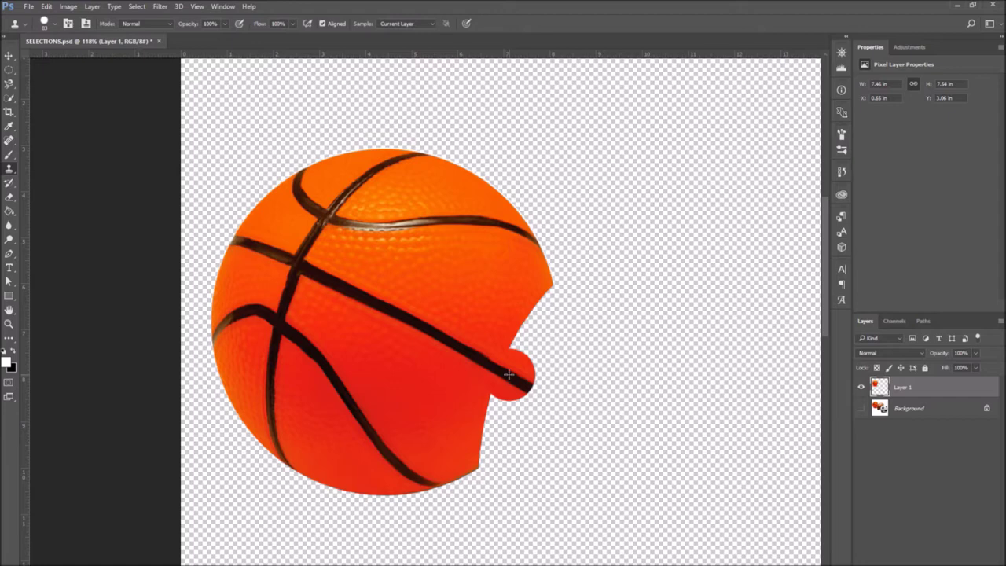
mouse_move(510, 375)
mouse_down()
mouse_move(535, 345)
mouse_move(534, 313)
mouse_move(546, 307)
mouse_move(536, 300)
mouse_up()
With a 69 px brush, reshape the right edge, fill the lower-right notch, and extend the dark stripe.
click(55, 24)
text(69)
key(Return)
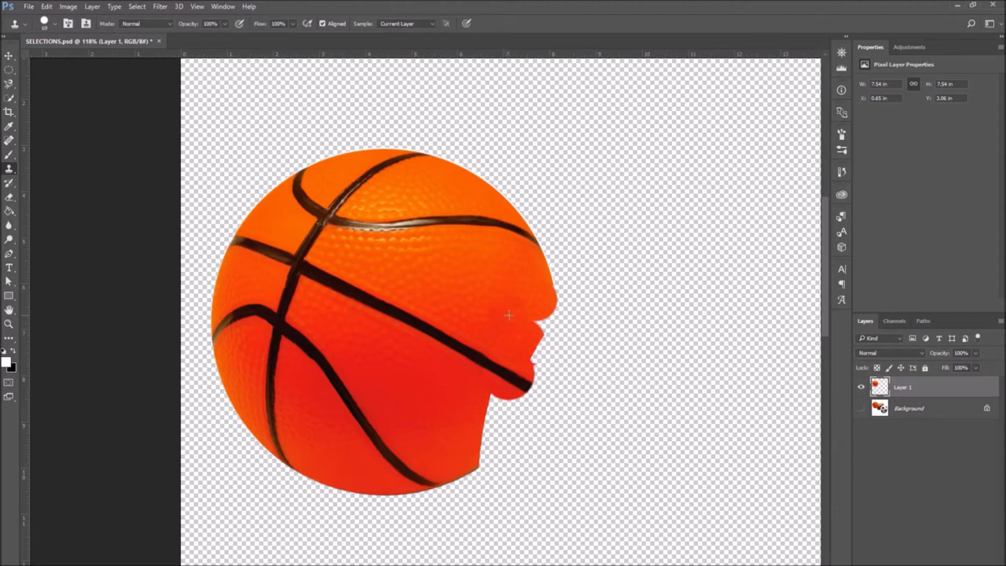
mouse_move(508, 314)
mouse_down()
mouse_move(534, 321)
mouse_move(520, 335)
mouse_move(528, 351)
mouse_move(537, 319)
mouse_up()
mouse_move(478, 402)
mouse_down()
mouse_move(444, 392)
mouse_move(481, 456)
mouse_move(490, 417)
mouse_move(503, 428)
mouse_move(483, 431)
mouse_move(502, 406)
mouse_move(496, 415)
mouse_up()
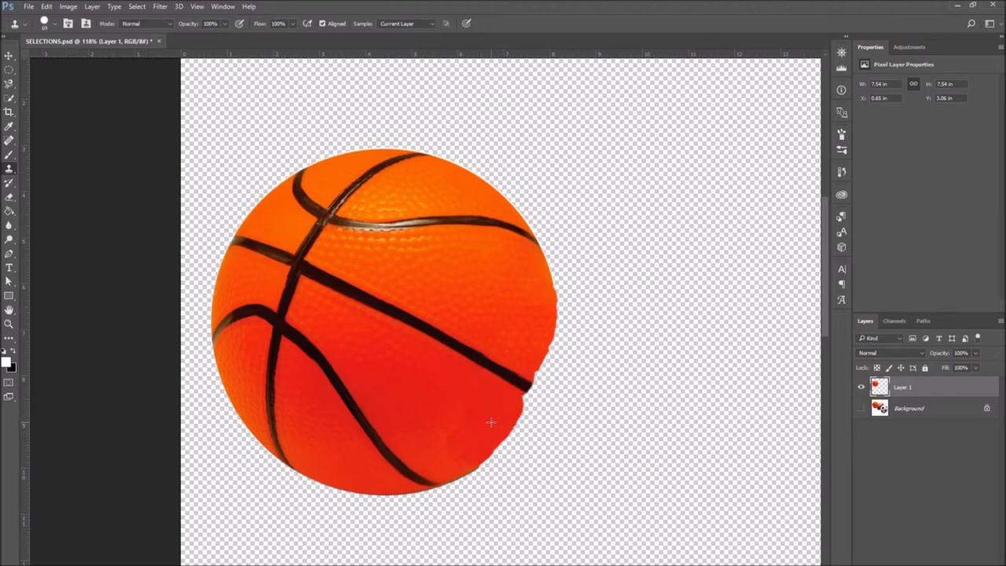
mouse_move(519, 385)
mouse_down()
mouse_move(536, 358)
mouse_move(529, 347)
mouse_up()
scroll(514, 471, down, 3)
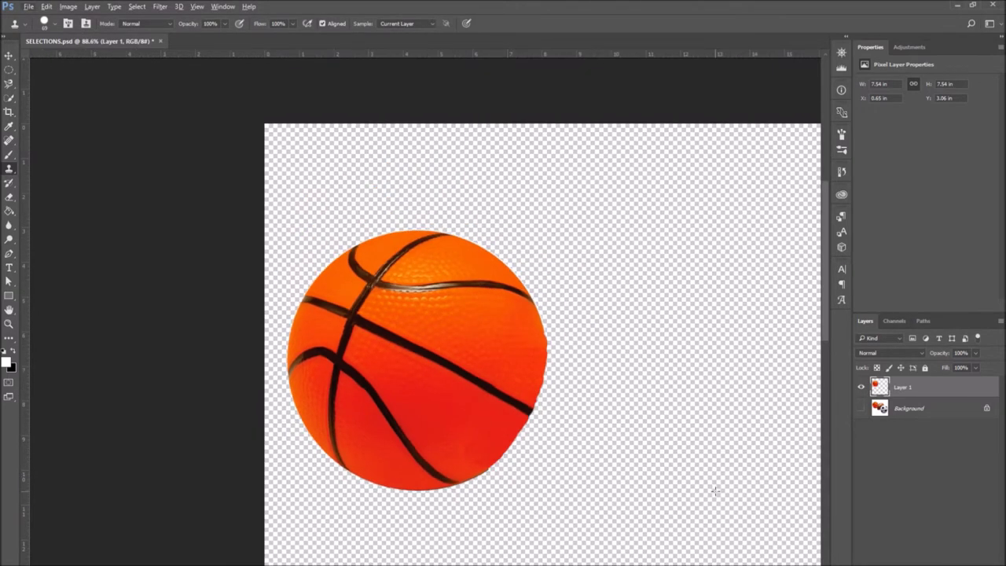
Draw a circular selection around the ball and add it as a layer mask.
click(9, 71)
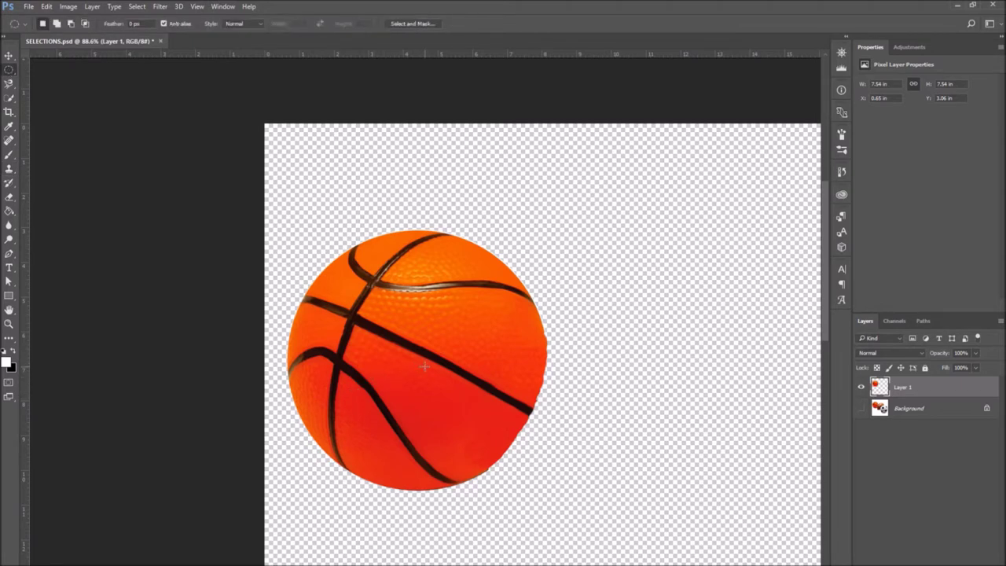
drag(424, 366, 295, 214)
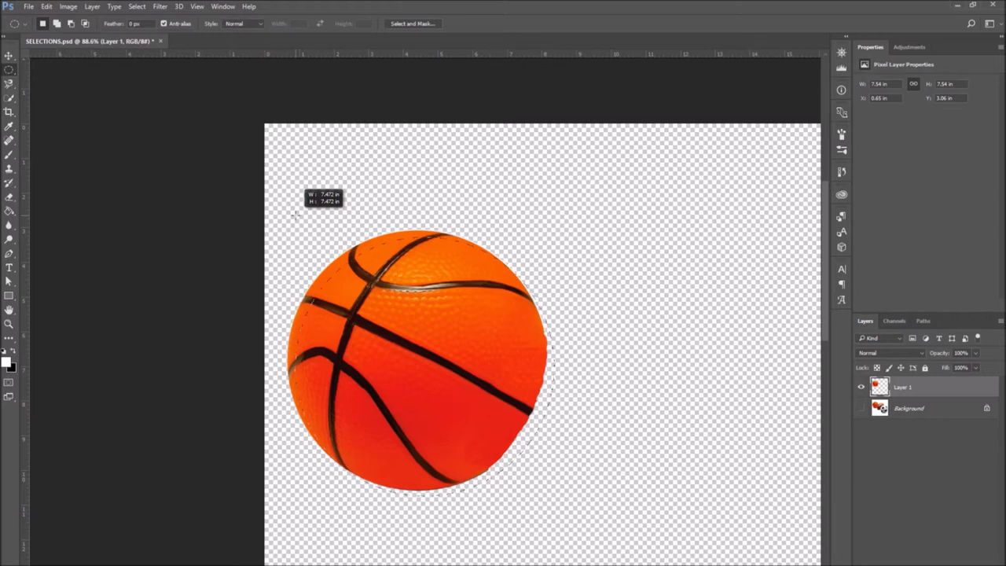
drag(295, 214, 295, 214)
drag(400, 359, 393, 360)
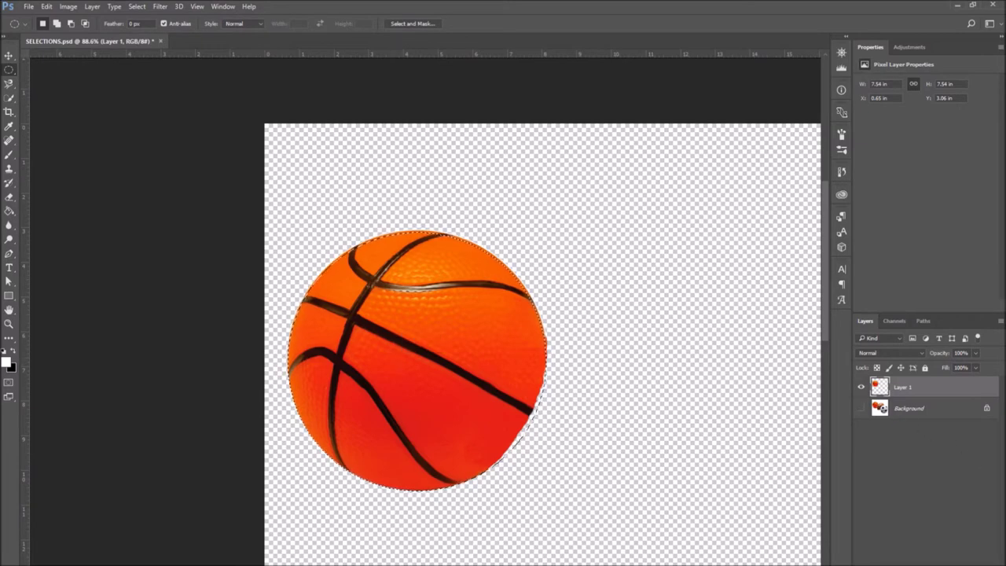
click(912, 564)
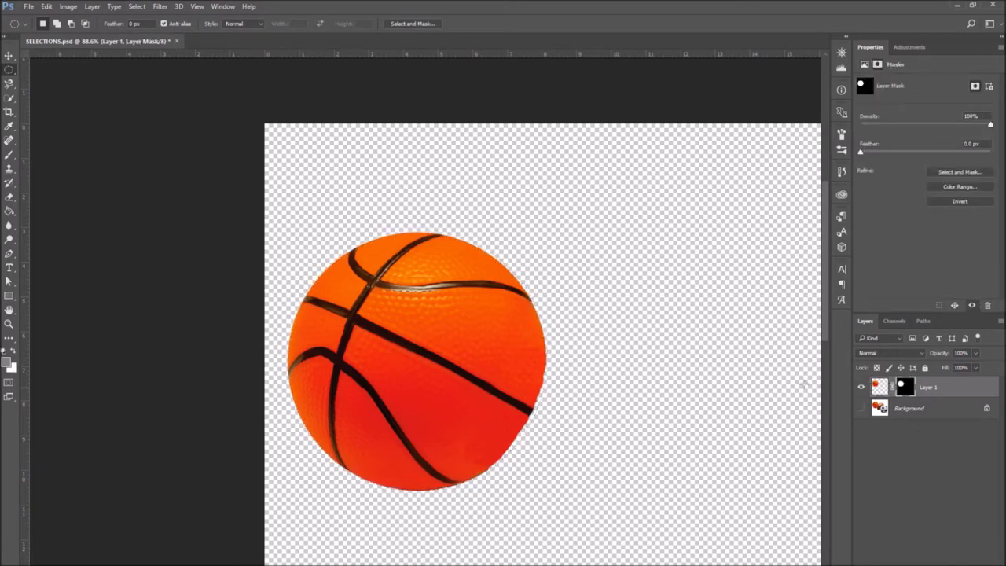
Pick the Clone Stamp, sample the orange surface, and fill the lower-right notch.
scroll(461, 393, up, 4)
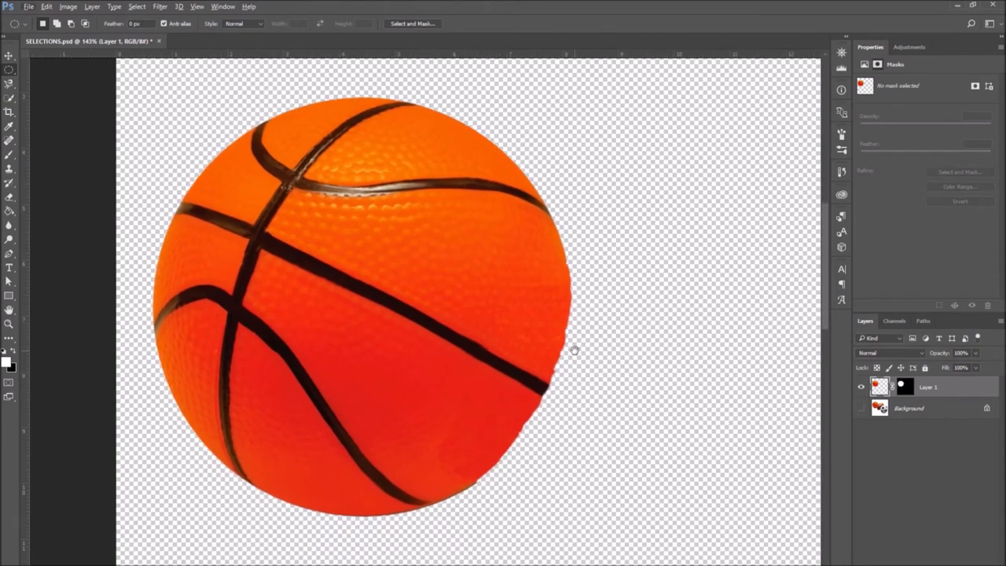
scroll(575, 349, up, 2)
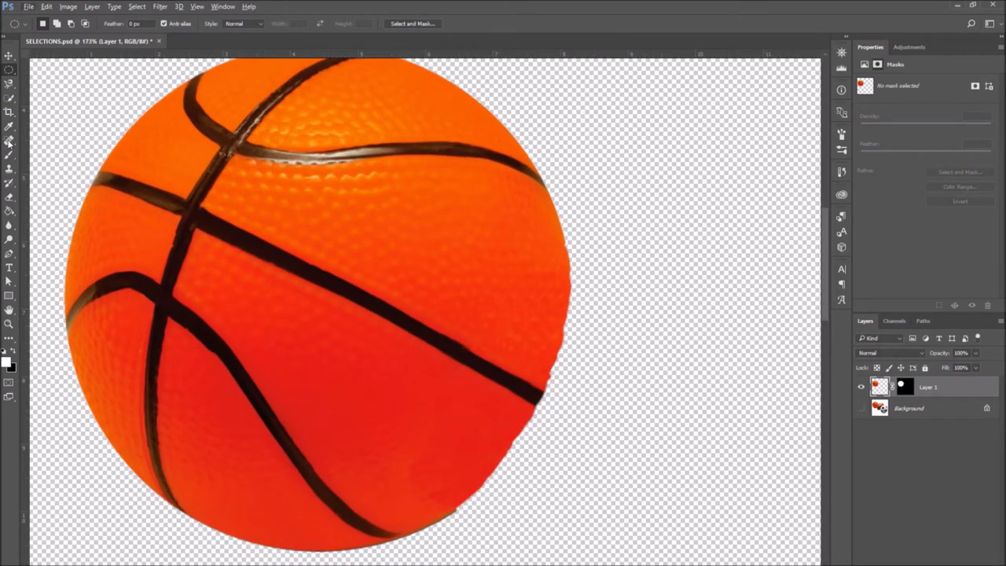
click(8, 154)
click(9, 169)
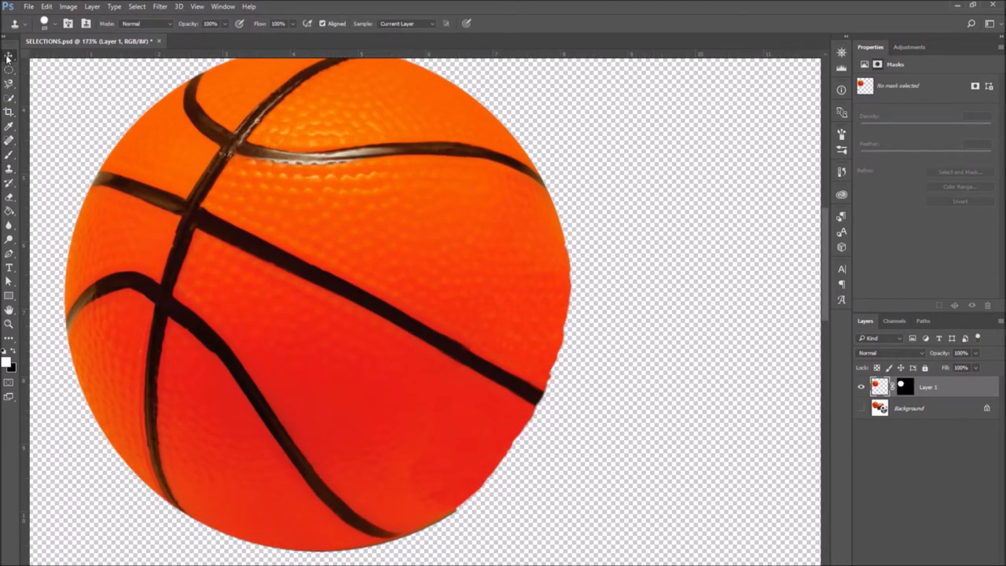
click(9, 56)
click(11, 169)
alt+click(441, 500)
drag(453, 493, 471, 483)
Rework the lower-right edge clones, undoing bulging strokes, and extend the black stripe to the edge.
key(ctrl+alt+z)
key(ctrl+alt+z)
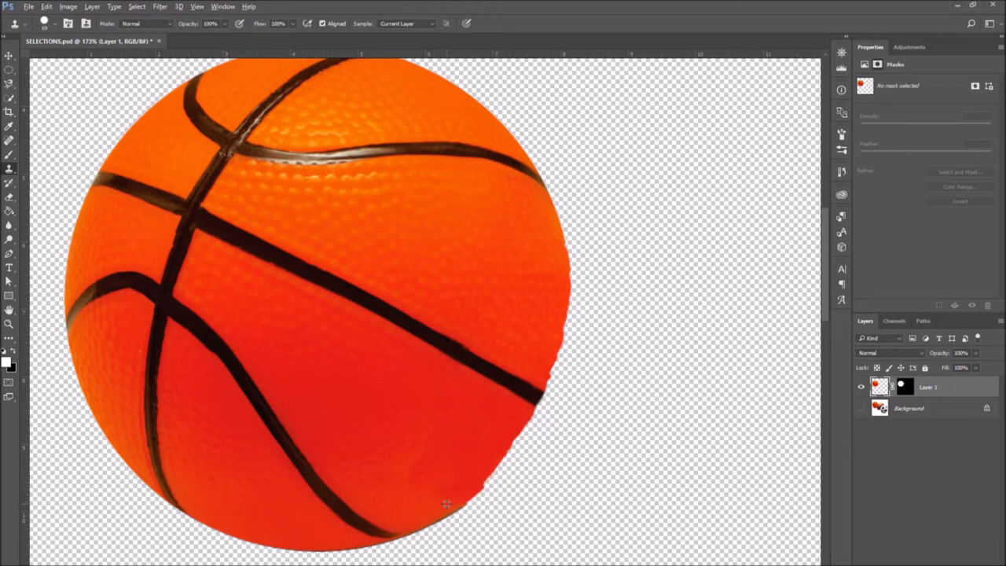
mouse_move(446, 504)
mouse_down()
mouse_move(471, 483)
mouse_move(503, 496)
mouse_up()
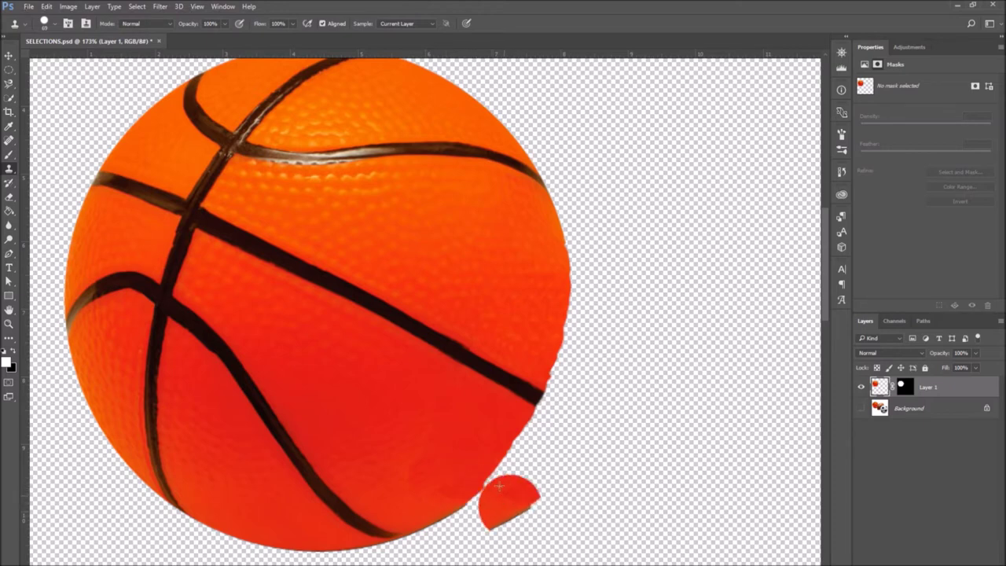
key(ctrl+alt+z)
mouse_move(469, 454)
mouse_down()
mouse_move(461, 471)
mouse_move(472, 479)
mouse_move(463, 475)
mouse_up()
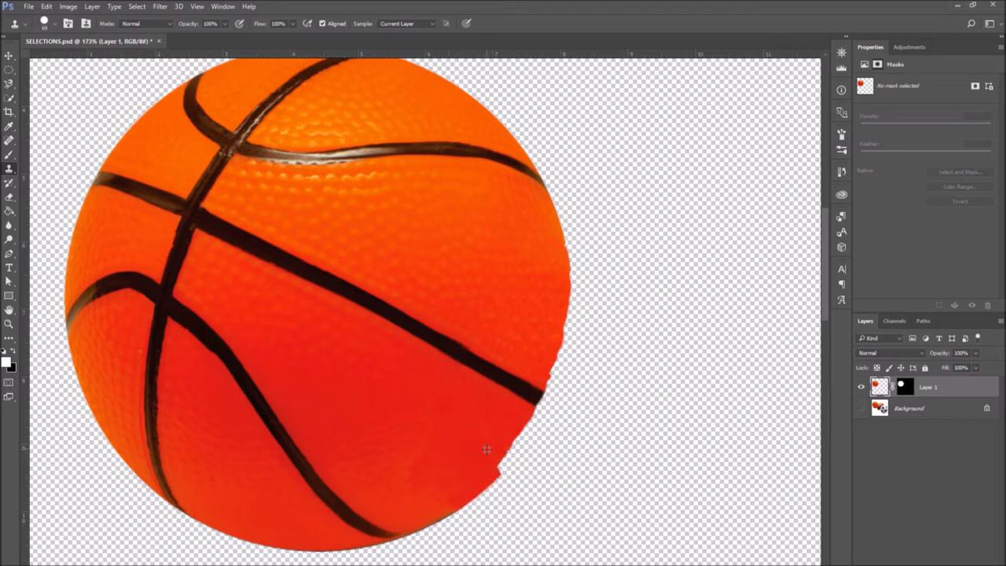
mouse_move(485, 449)
mouse_down()
mouse_move(506, 461)
mouse_move(531, 409)
mouse_move(521, 390)
mouse_move(536, 398)
mouse_up()
key(ctrl+alt+z)
key(ctrl+alt+z)
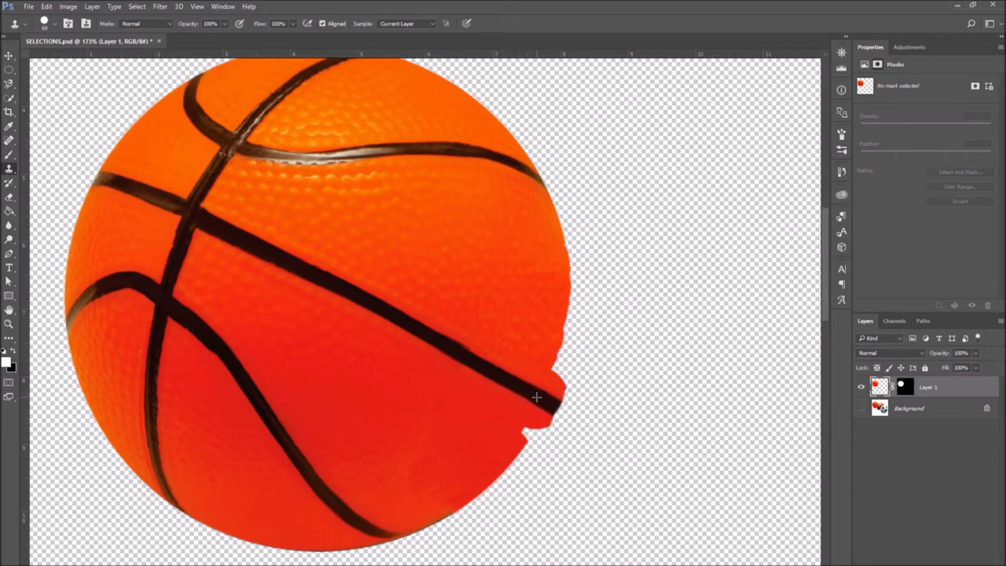
key(ctrl+alt+z)
key(ctrl+alt+z)
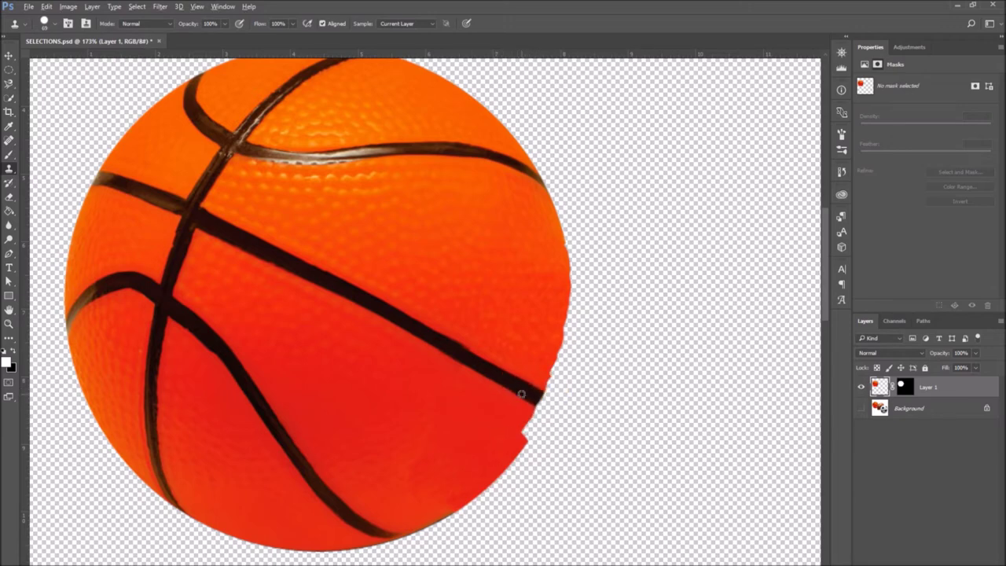
drag(523, 389, 533, 394)
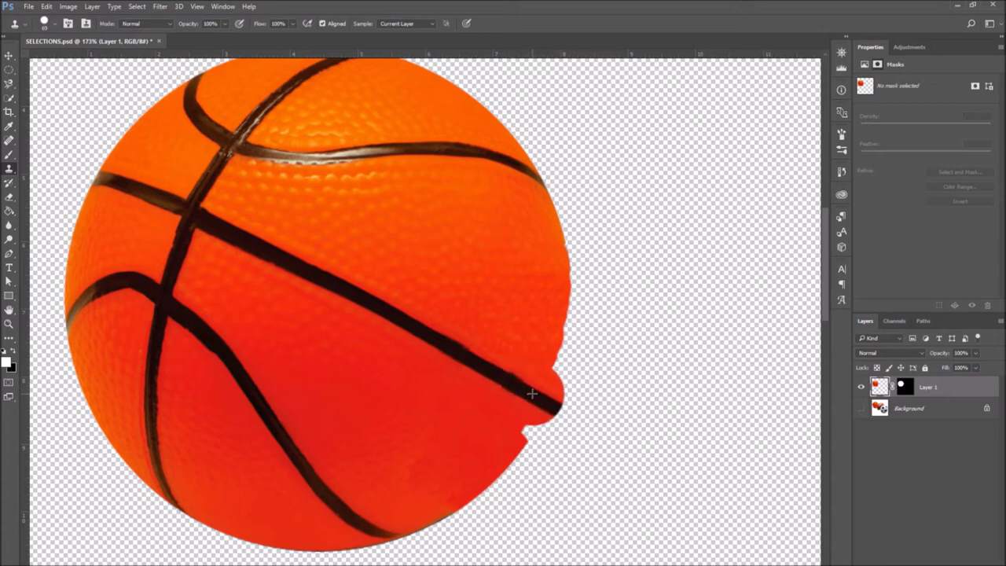
Fill the notch in the ball's right edge and retouch the black seam's end.
scroll(565, 502, down, 3)
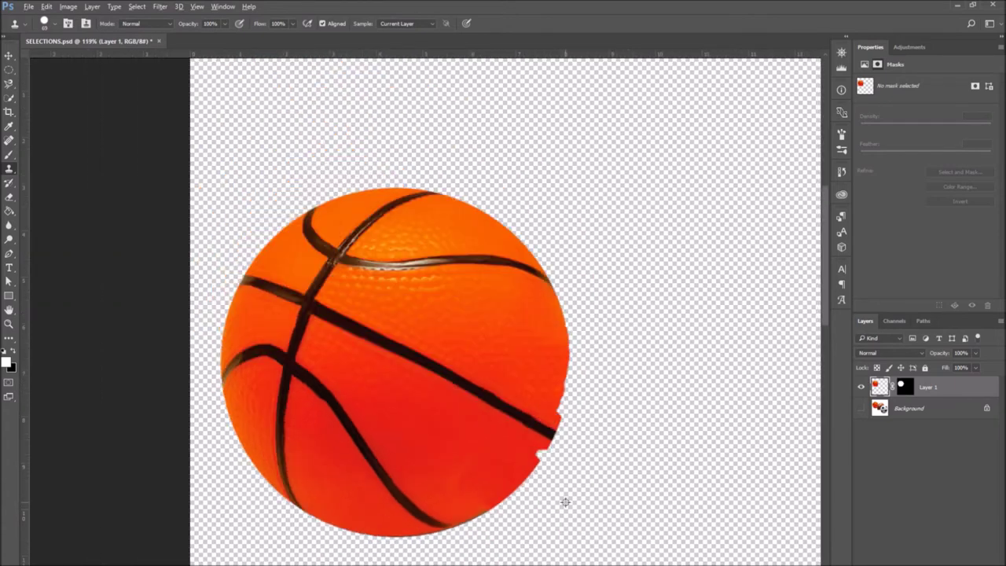
scroll(566, 502, up, 3)
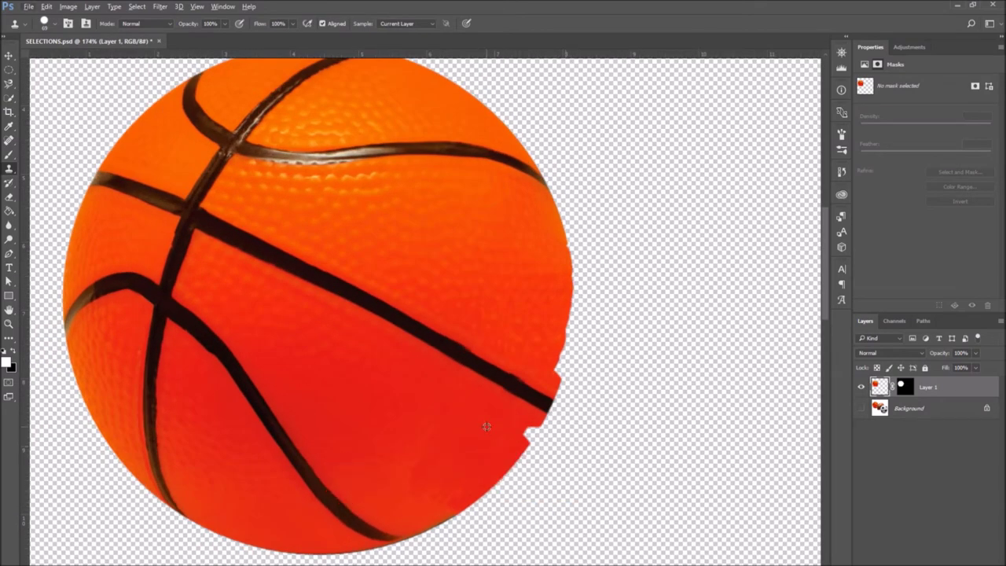
mouse_move(512, 426)
mouse_down()
mouse_move(530, 416)
mouse_move(511, 427)
mouse_up()
drag(507, 393, 521, 405)
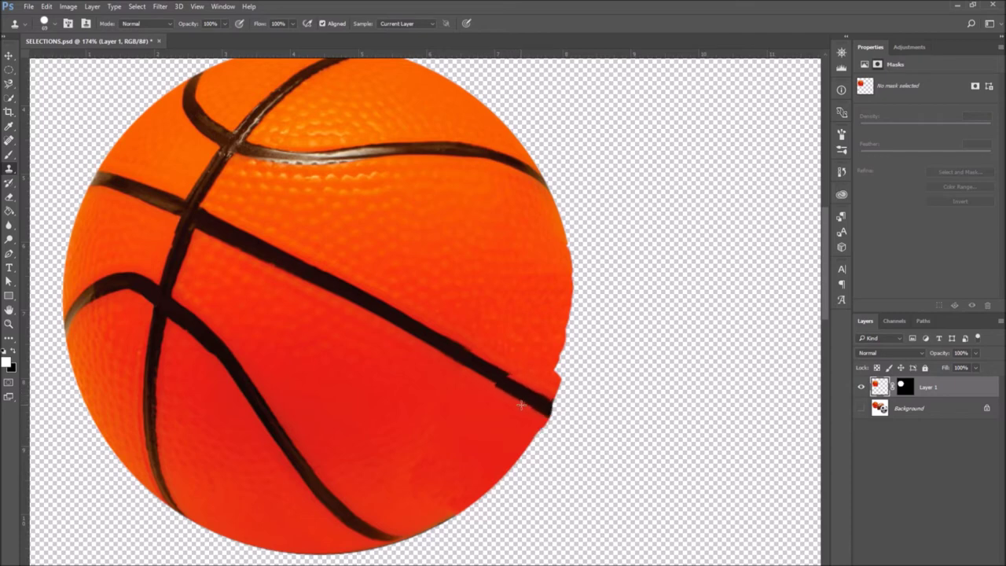
key(ctrl+z)
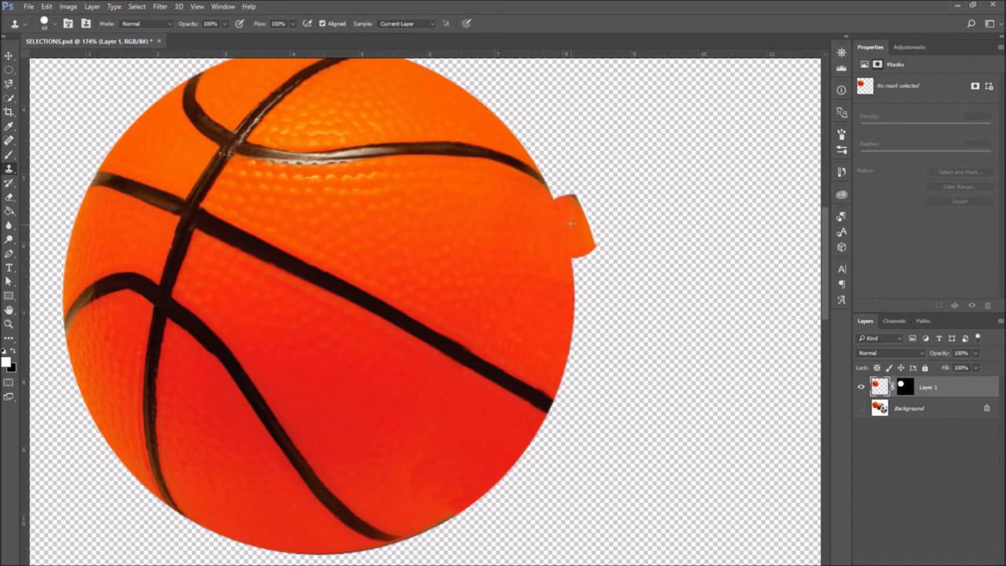
scroll(524, 406, down, 3)
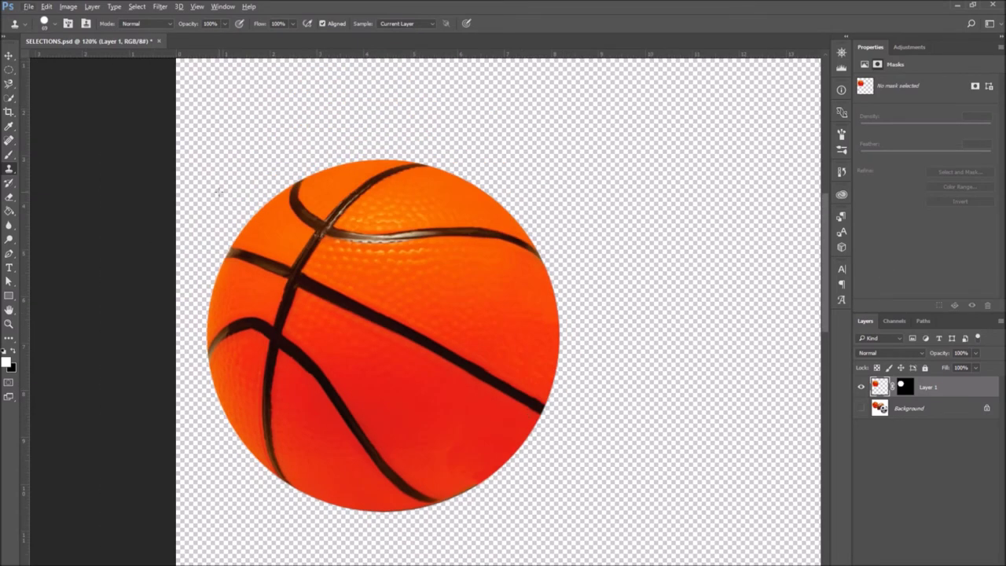
Apply the layer mask permanently to Layer 1.
key(v)
scroll(627, 462, down, 1)
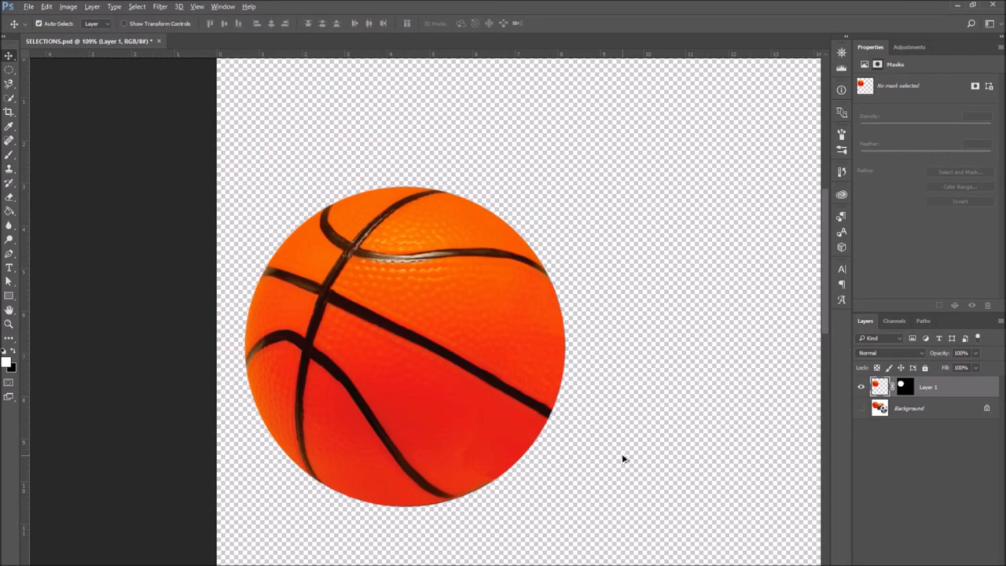
right_click(905, 386)
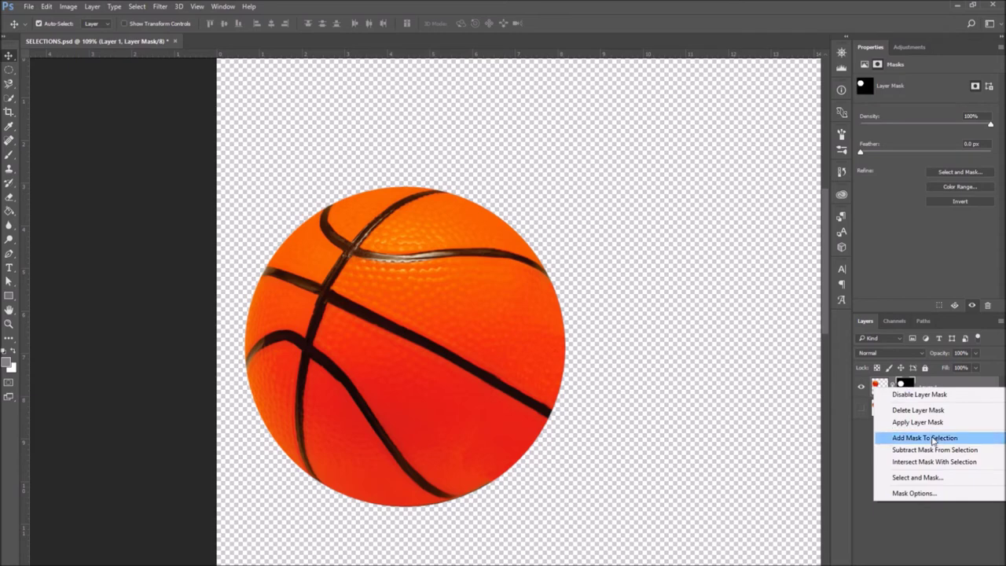
click(939, 422)
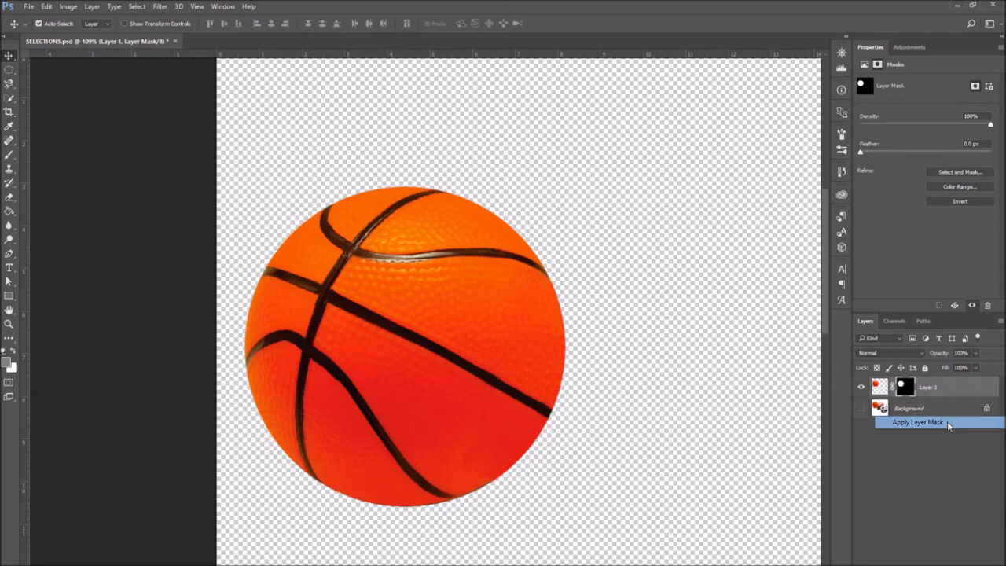
Compare the layers by toggling visibility, leaving the Background layer hidden.
scroll(602, 445, down, 5)
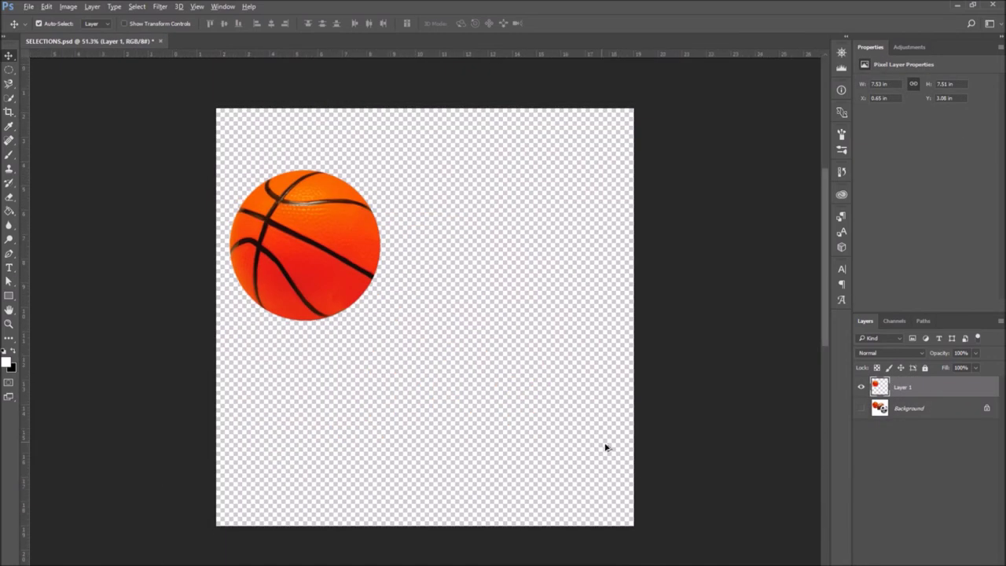
click(862, 409)
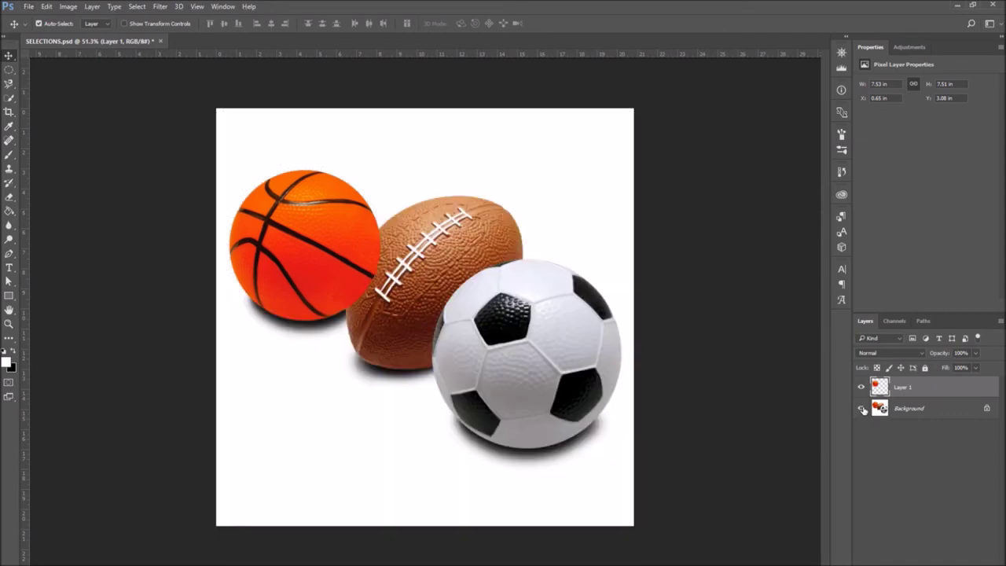
click(863, 387)
click(863, 387)
click(862, 409)
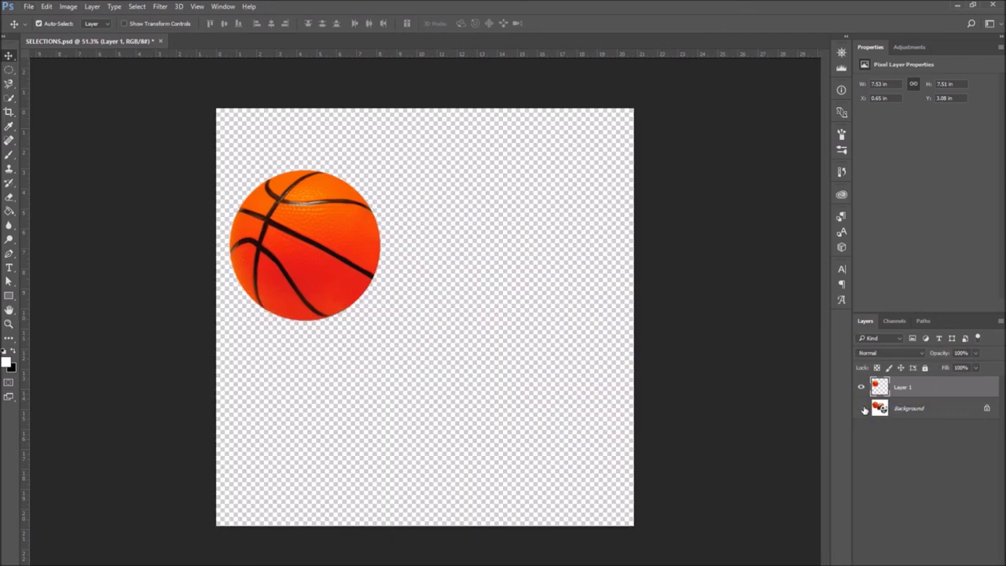